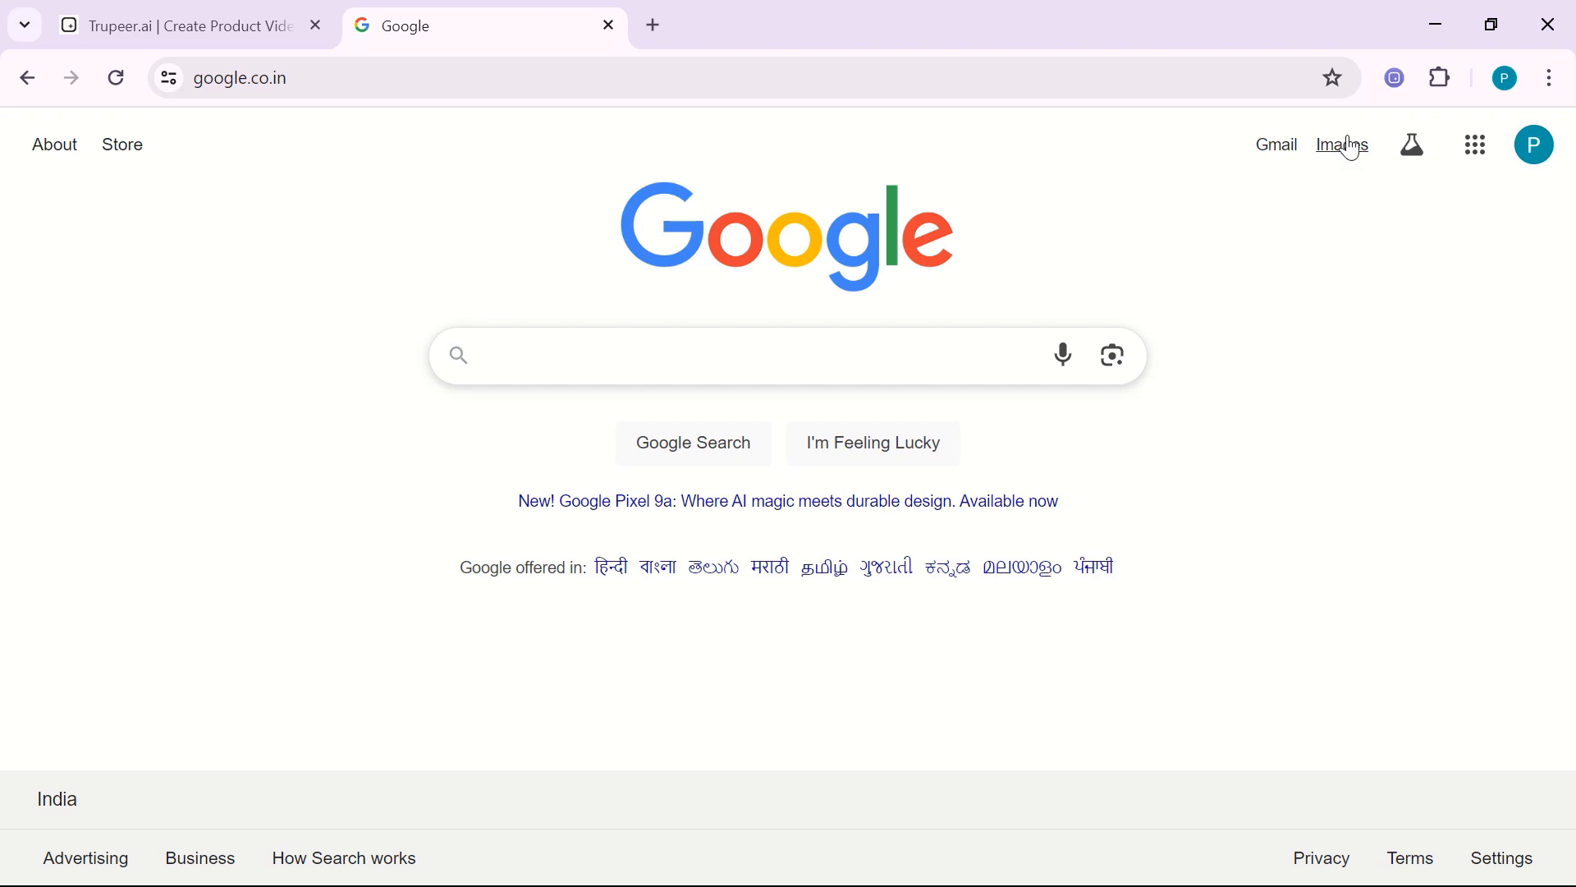
Open the Trupeer screen recorder on the Google page and allow microphone access, keeping the default Jack Mic
left_click(1403, 77)
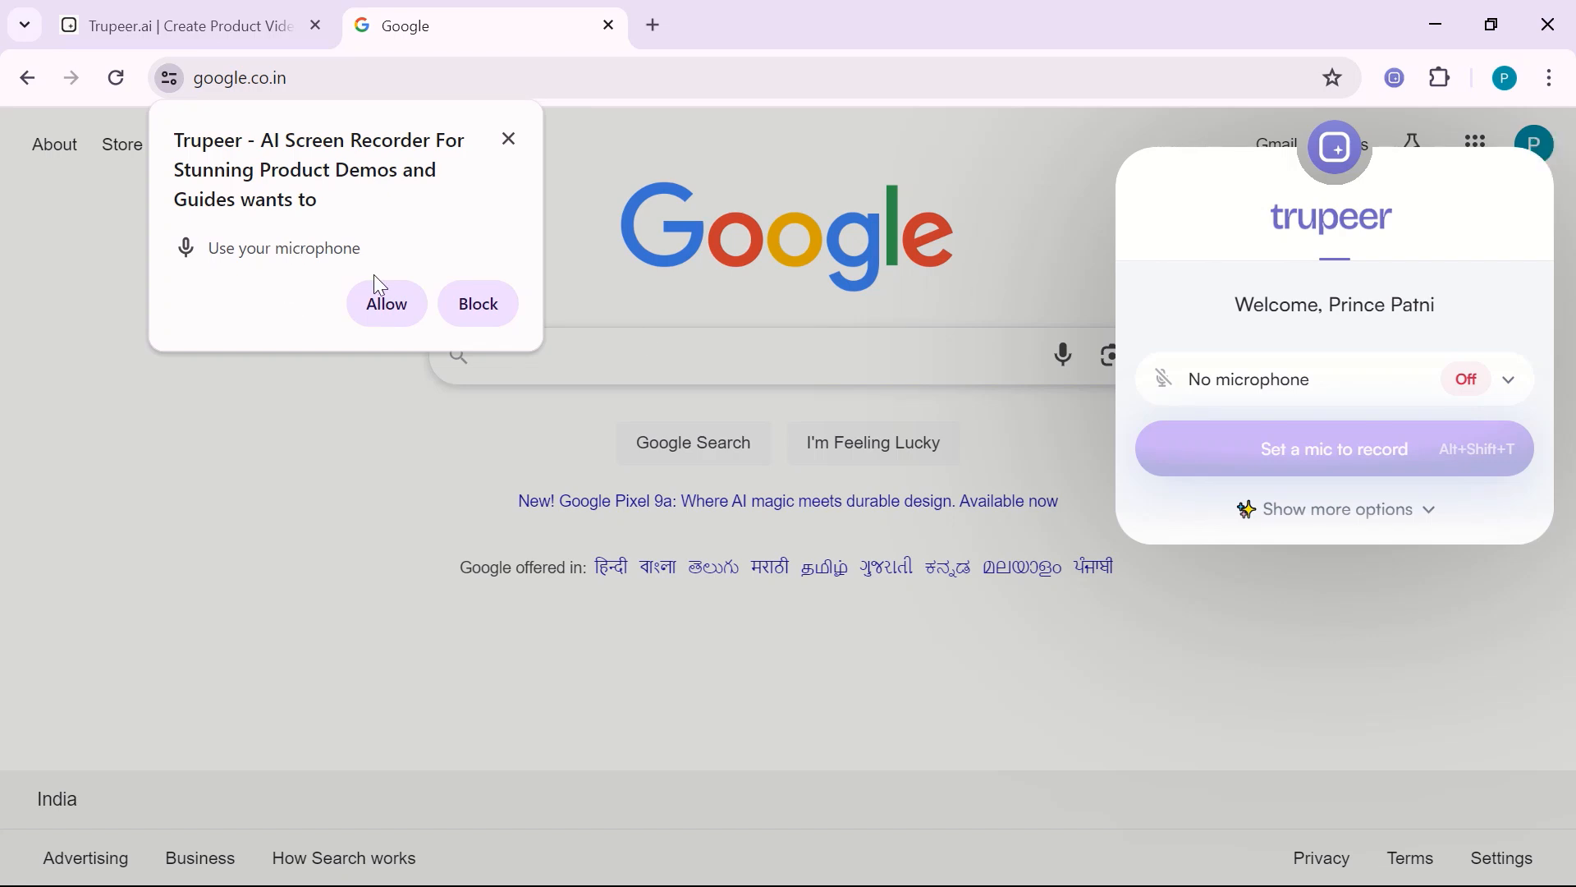
left_click(383, 307)
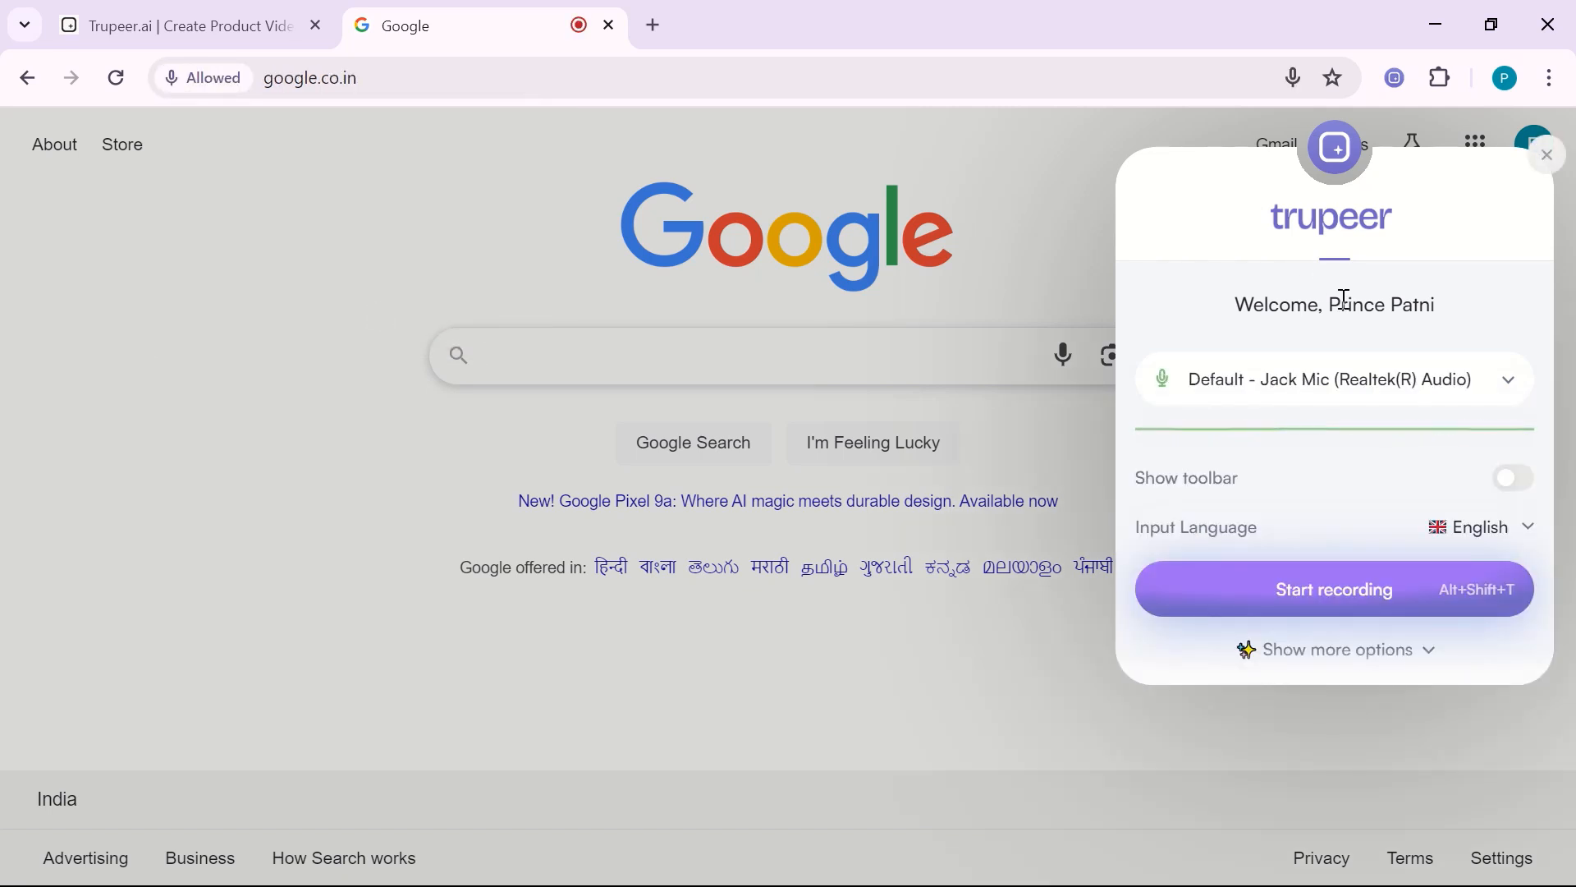
left_click(1384, 391)
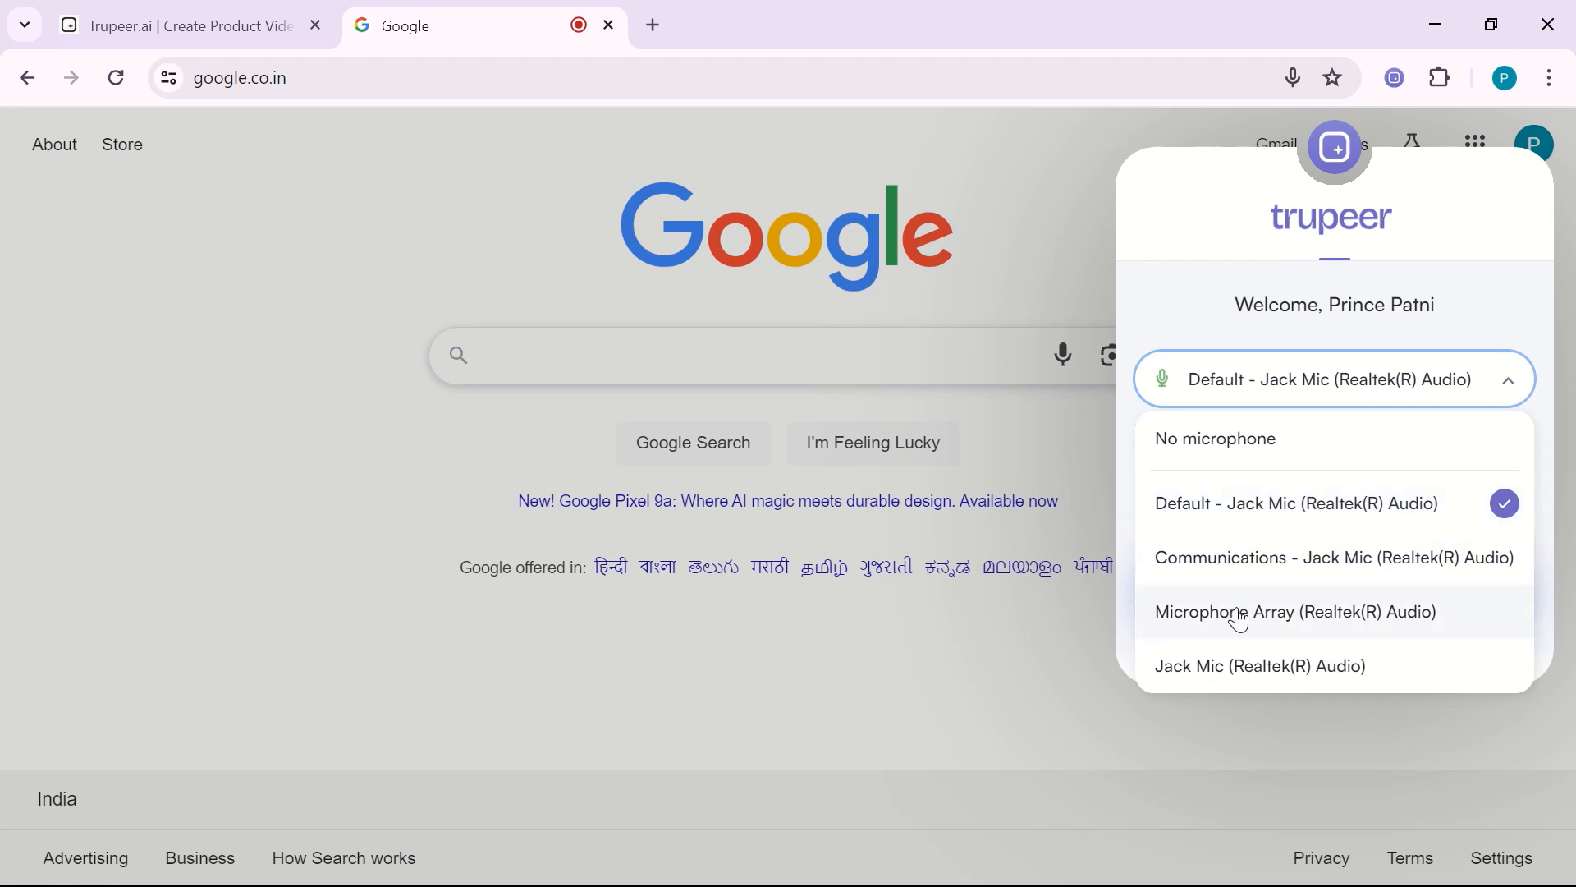
left_click(1491, 281)
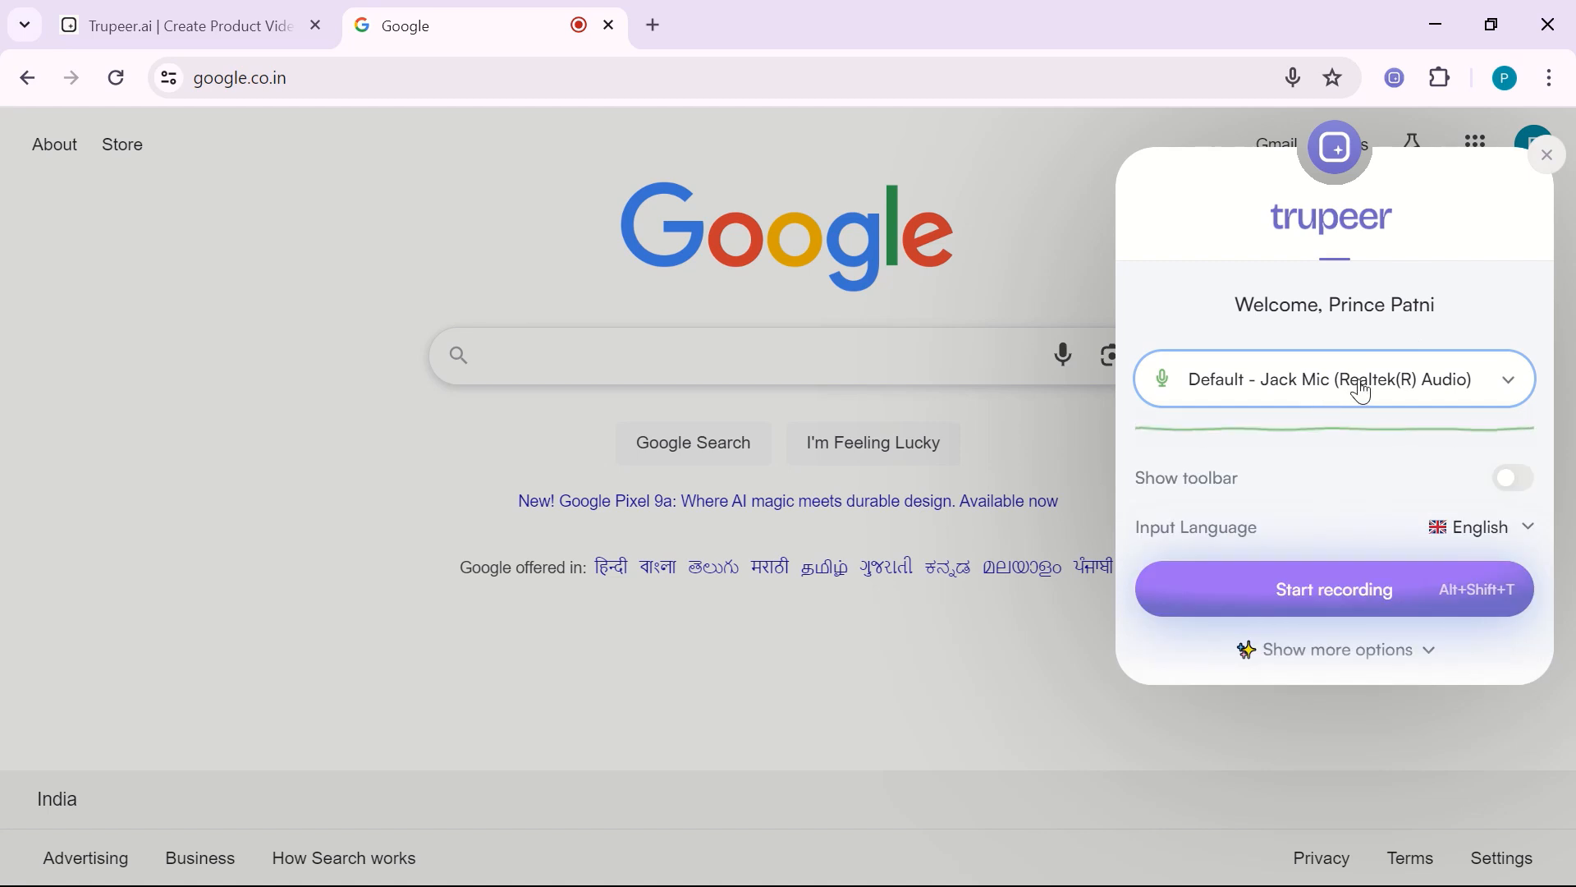
Turn on the recording toolbar and move it slightly higher on the page
left_click(1517, 484)
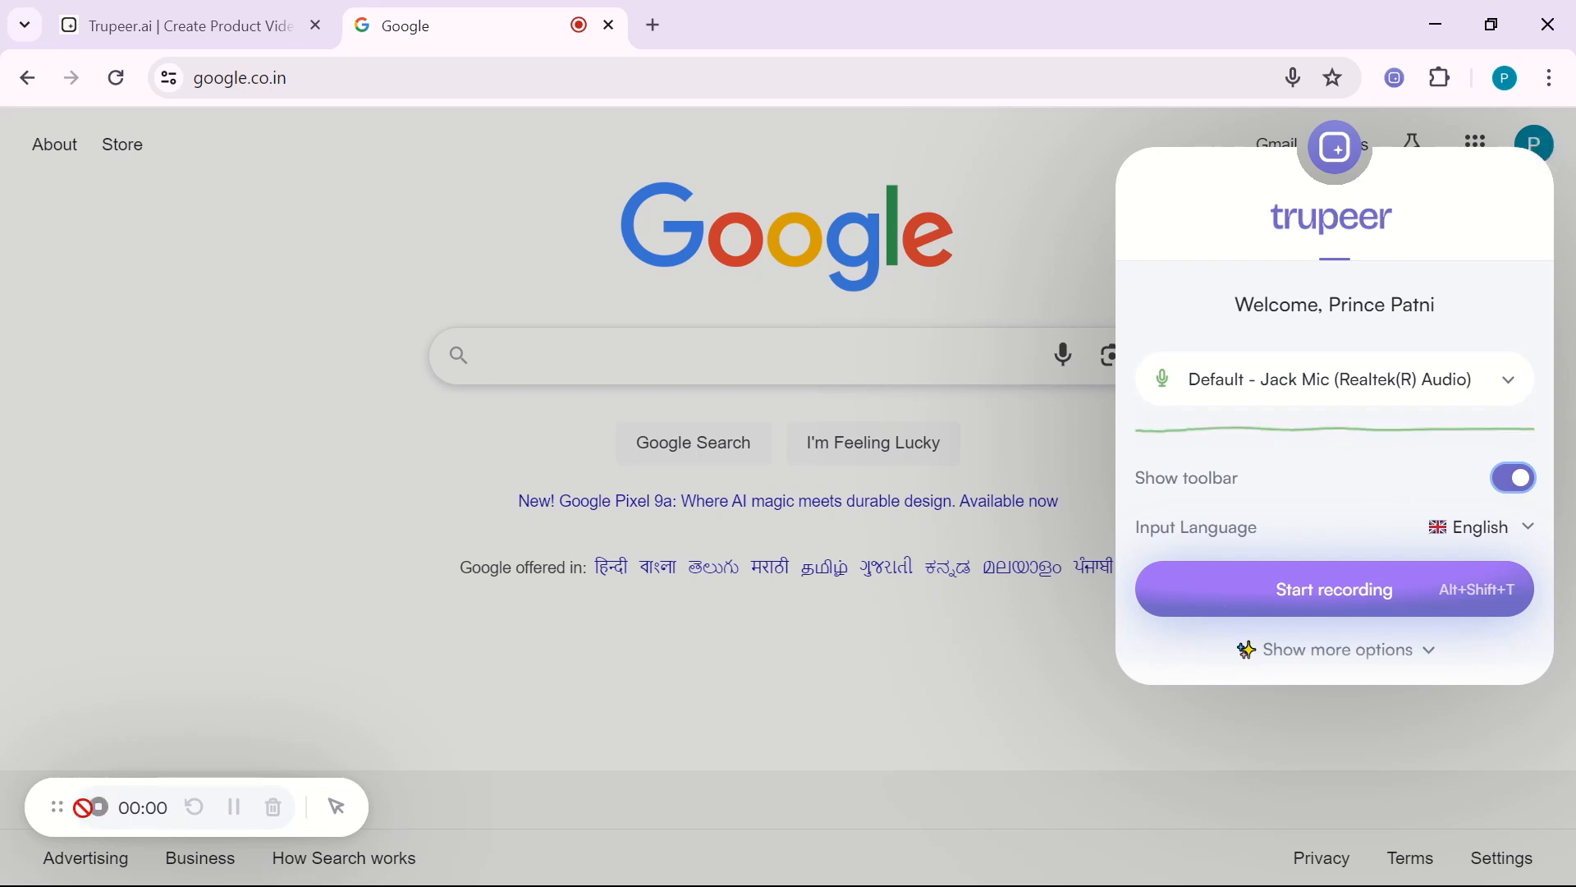
left_click_drag(41, 821, 50, 702)
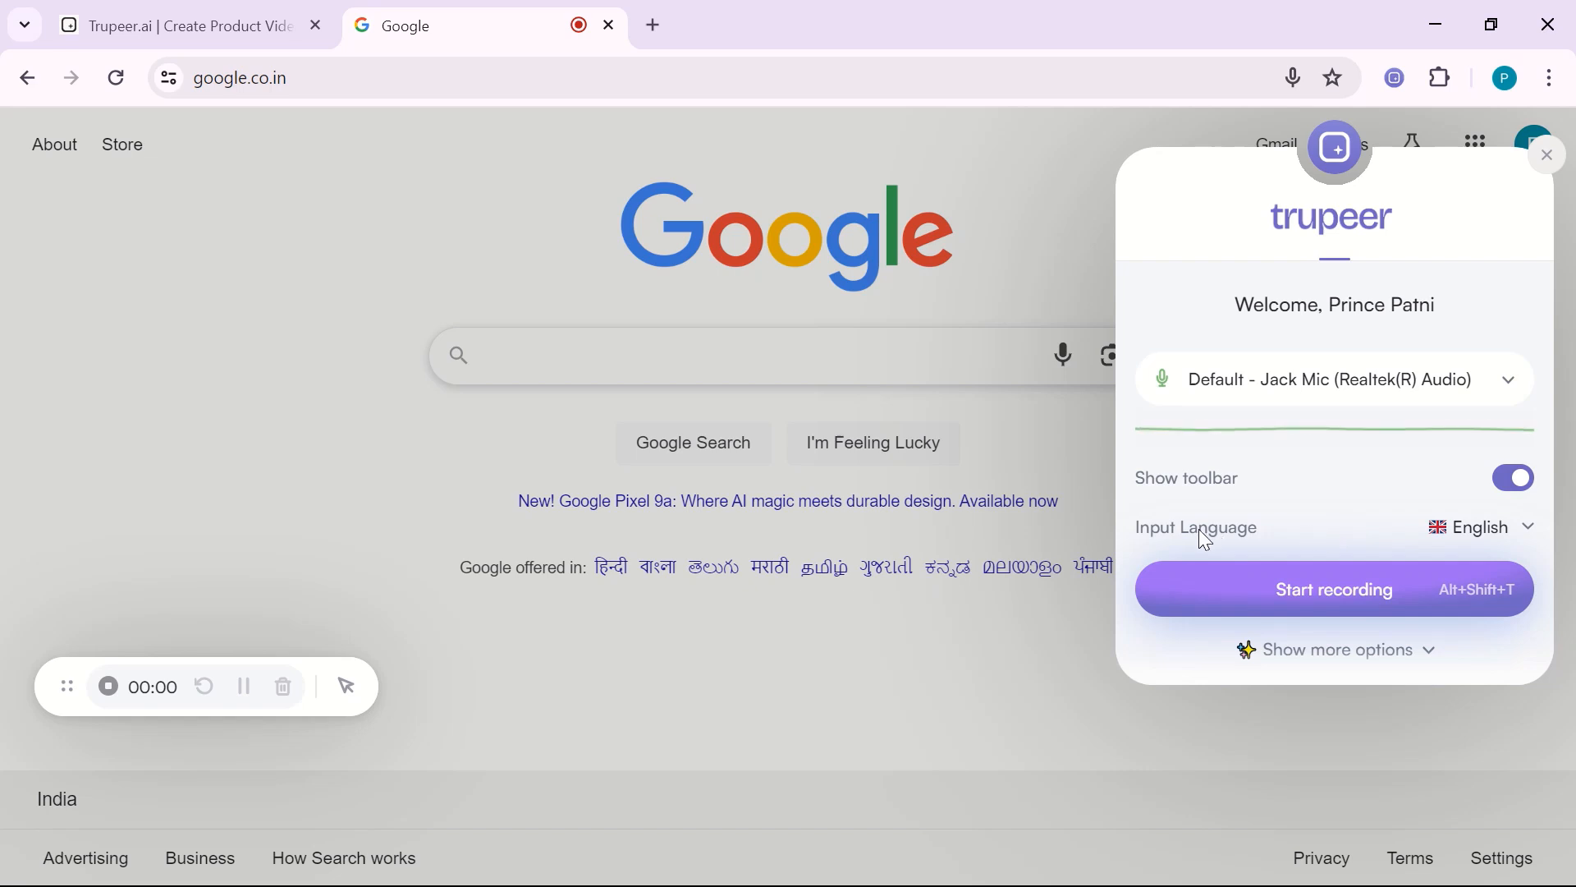
Look through the available input languages and select English for the recording
left_click(1501, 538)
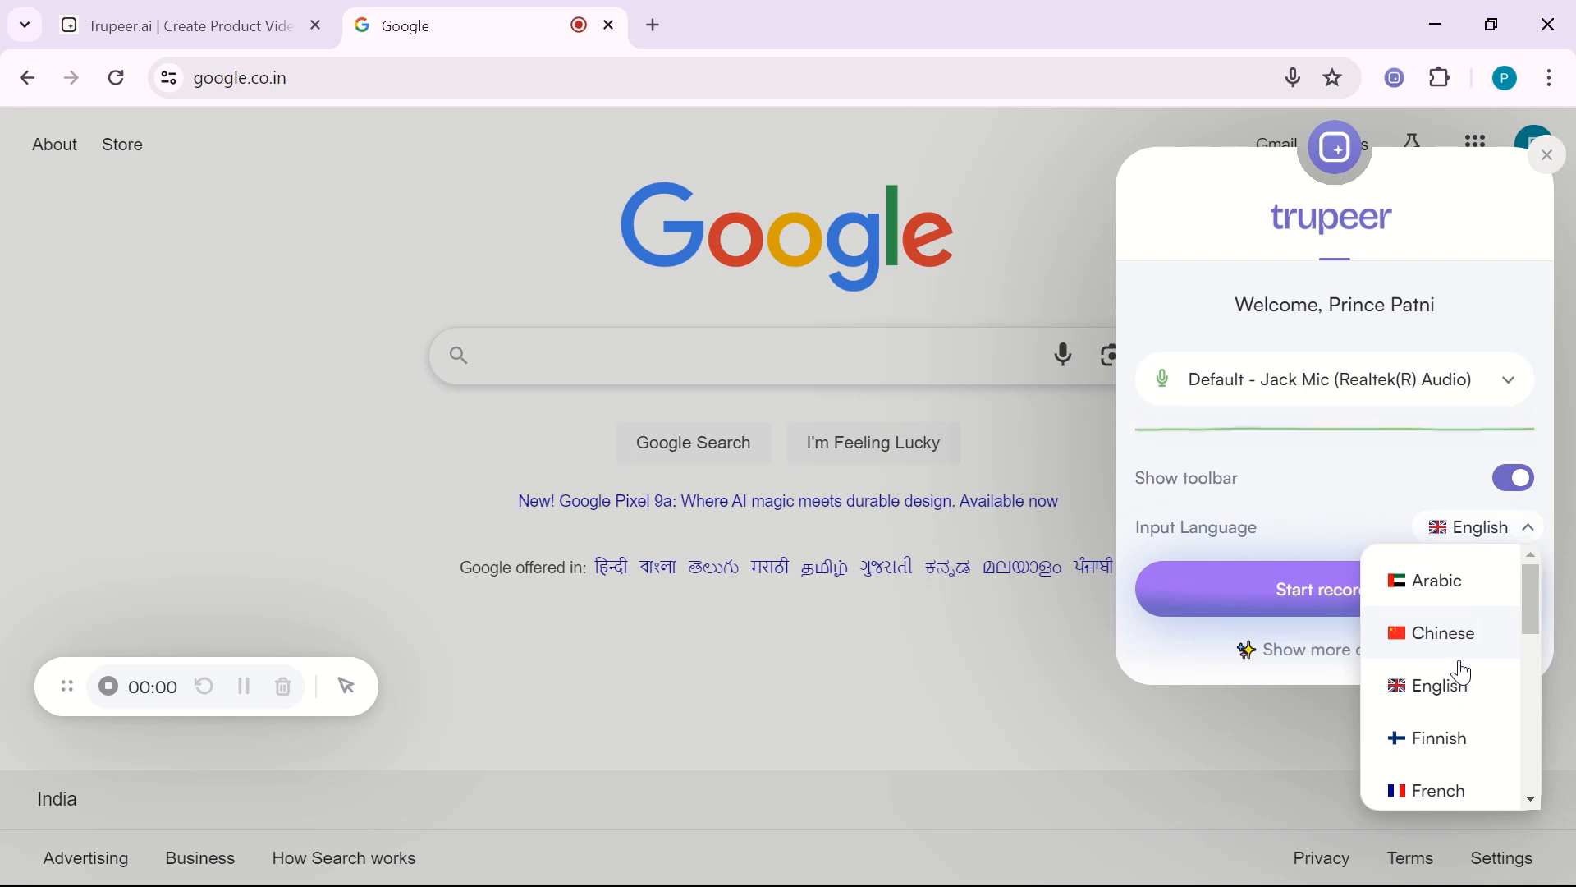
scroll(1466, 674, "down", 5)
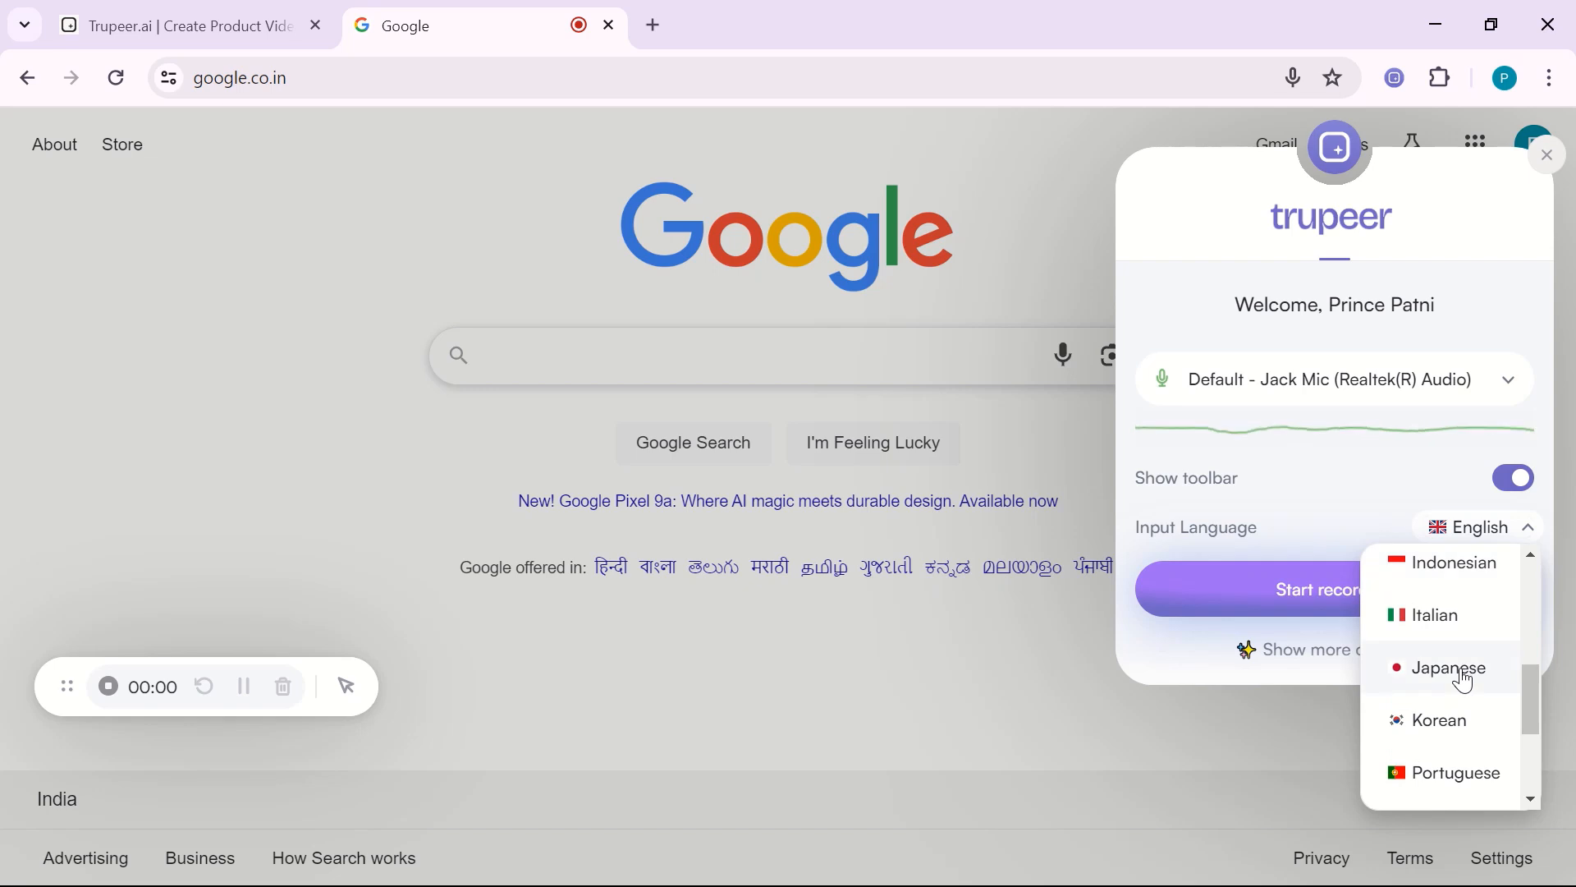
scroll(1466, 683, "down", 3)
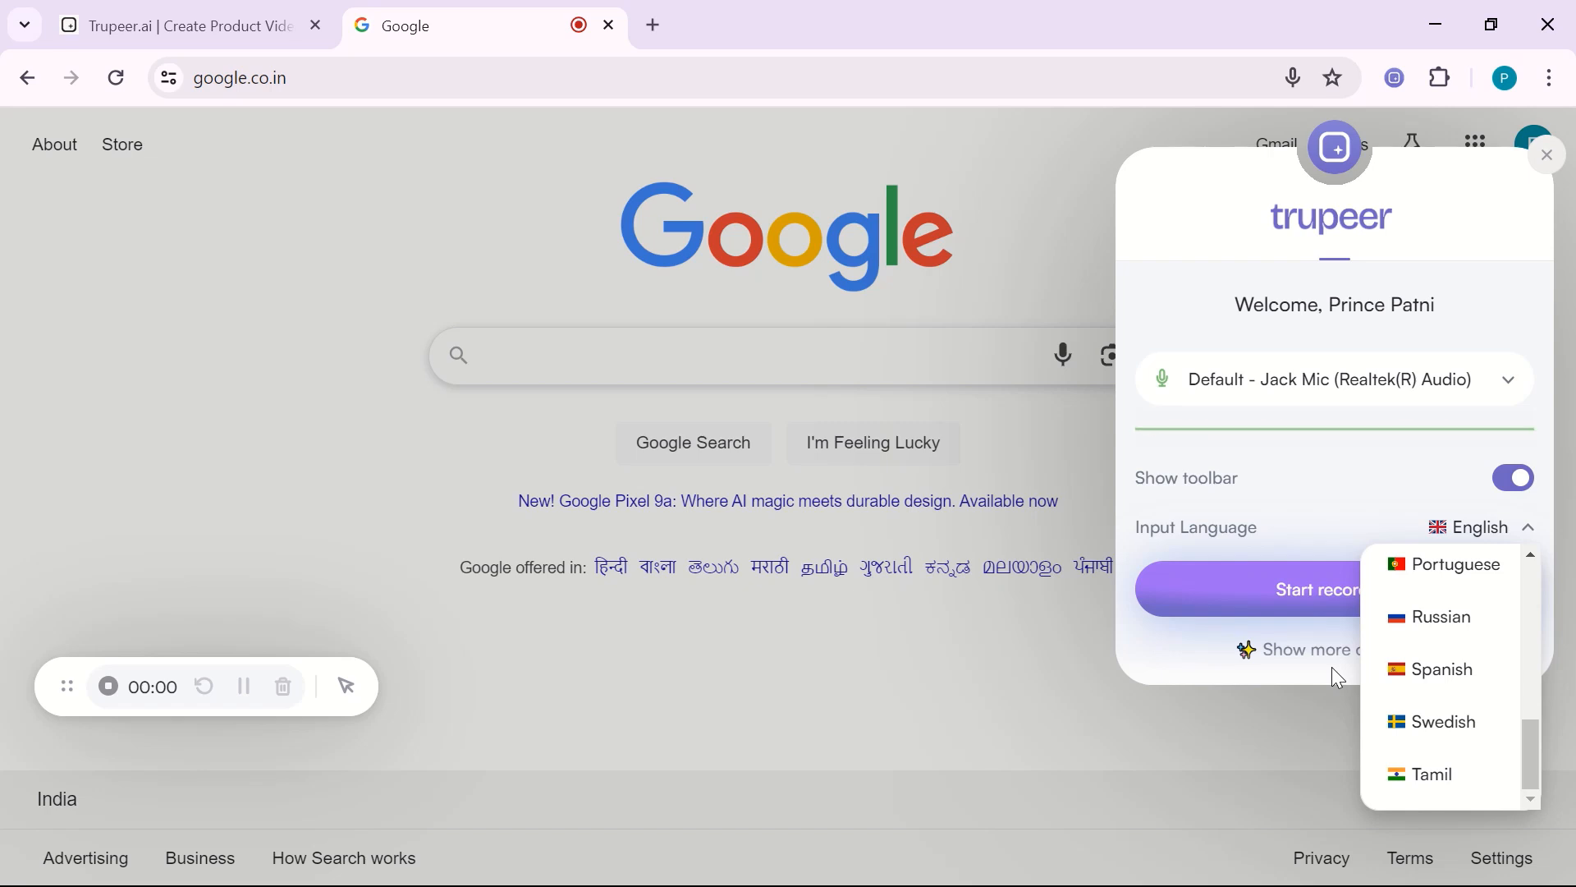
scroll(1460, 662, "up", 10)
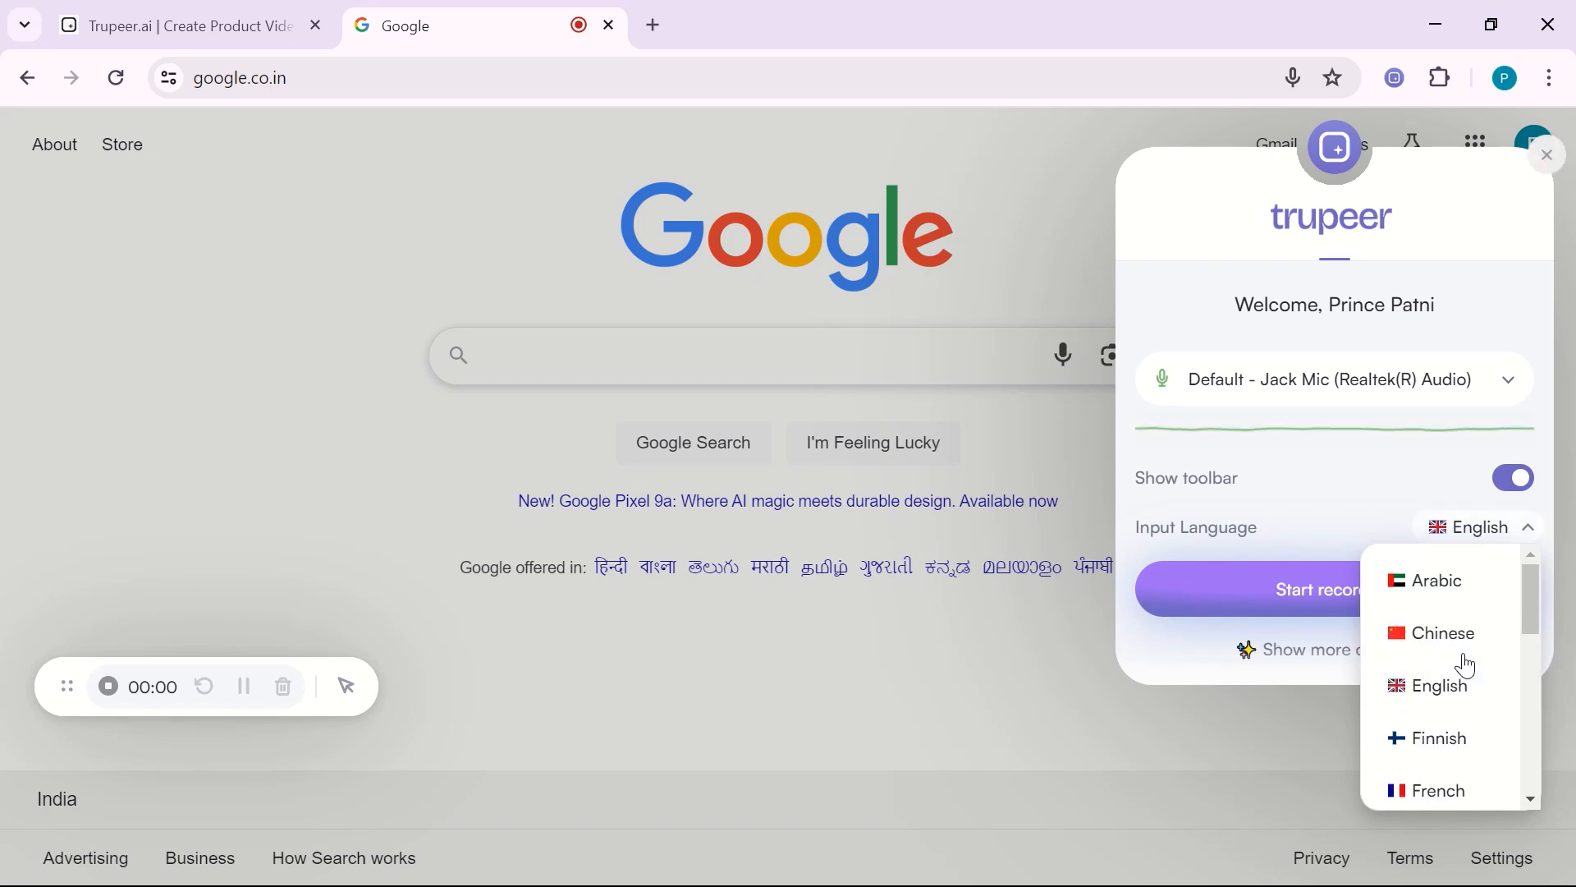
scroll(1469, 666, "down", 2)
scroll(1470, 667, "down", 1)
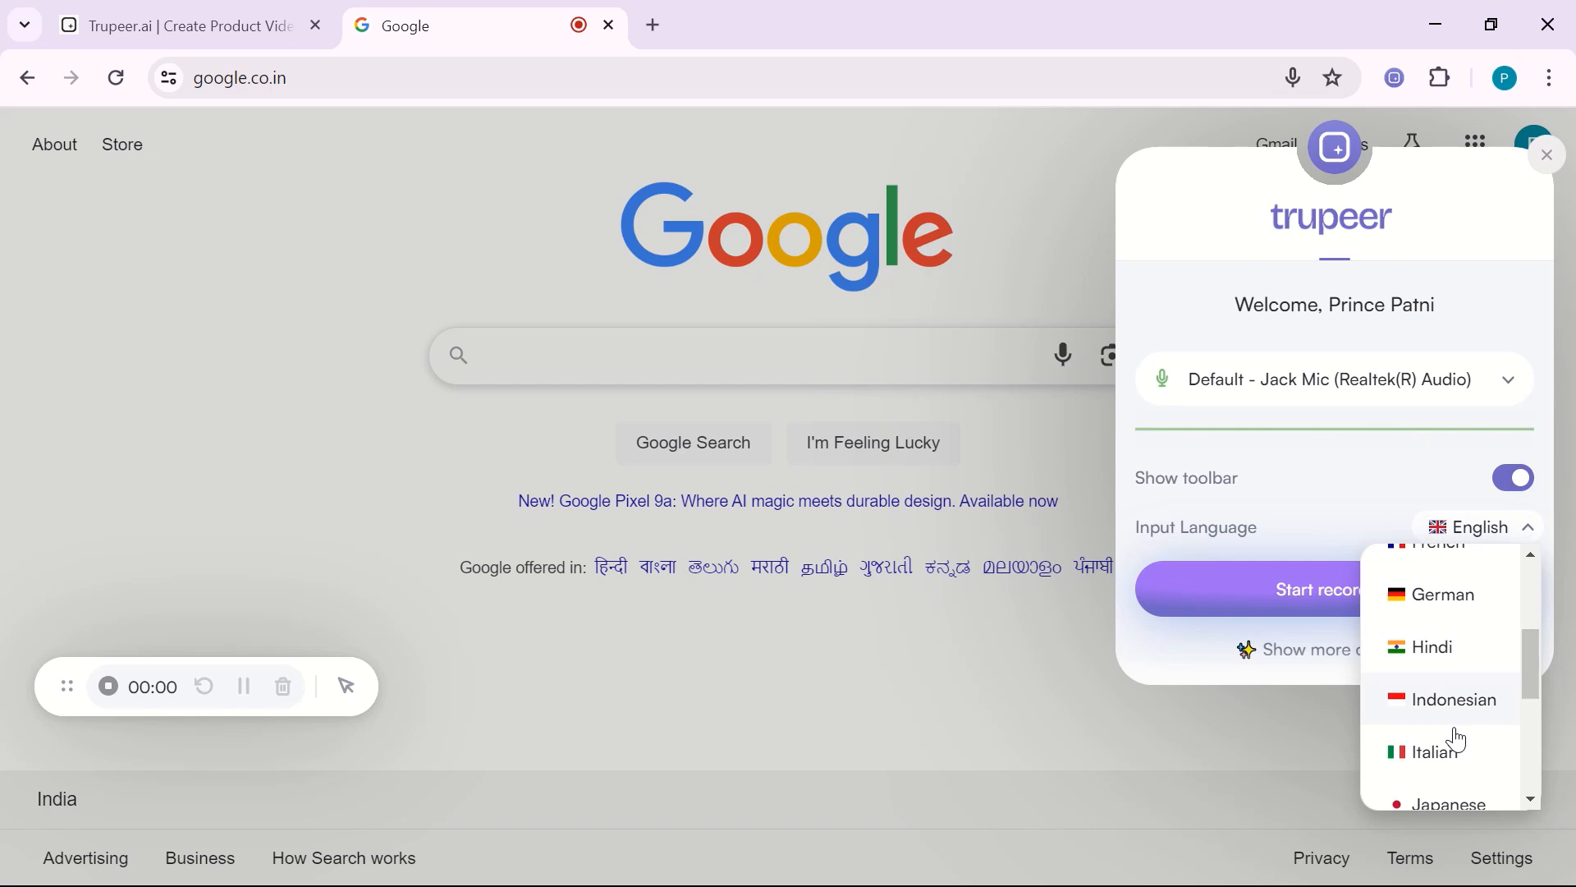
scroll(1445, 670, "up", 3)
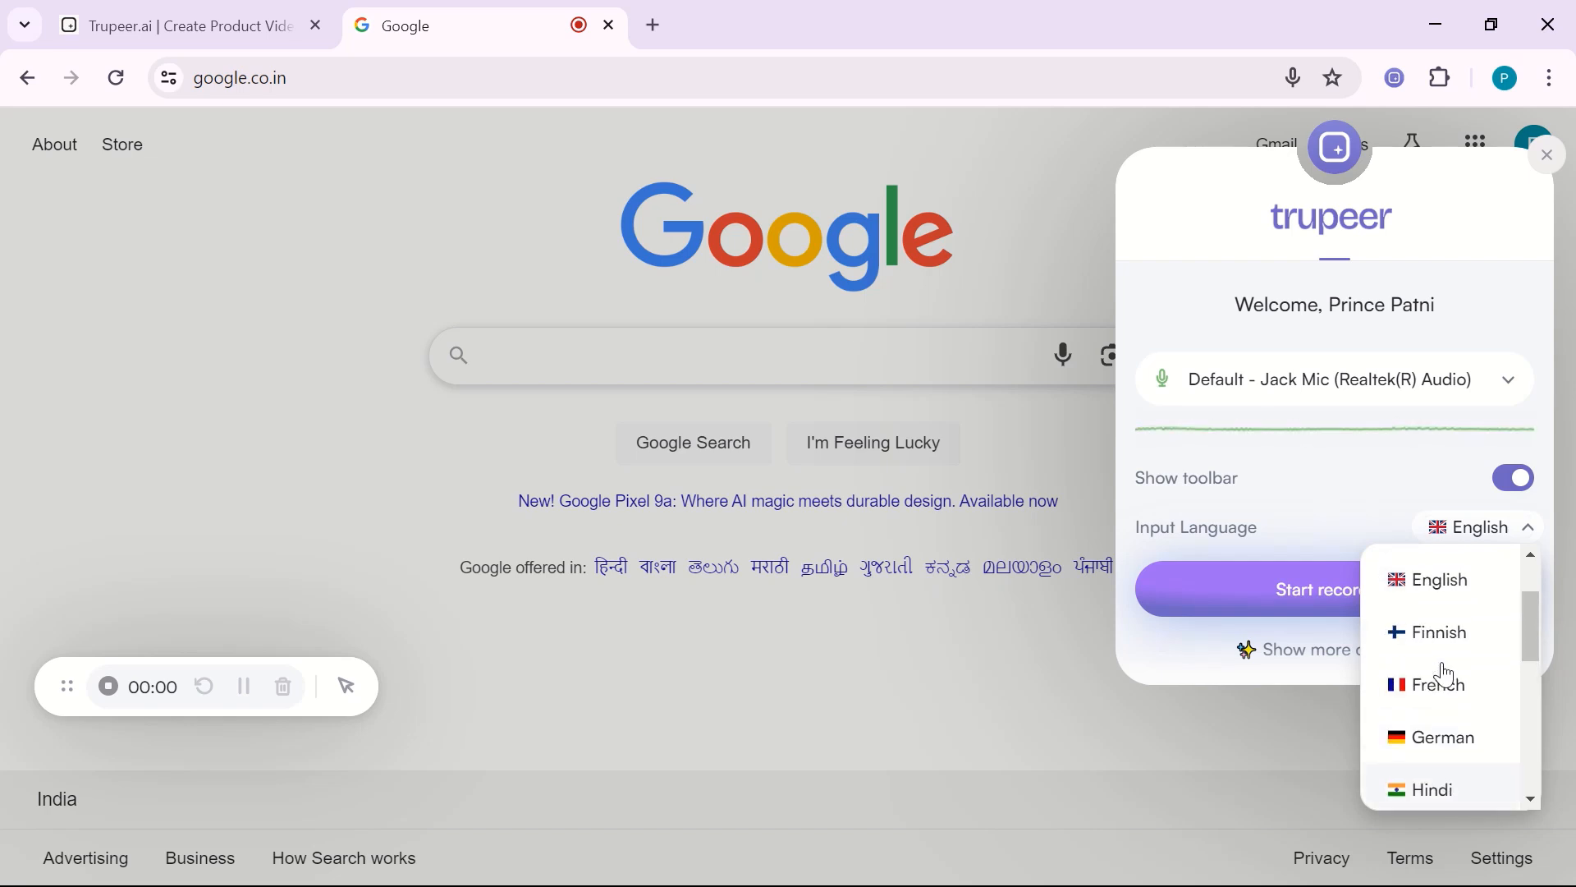
left_click(1446, 601)
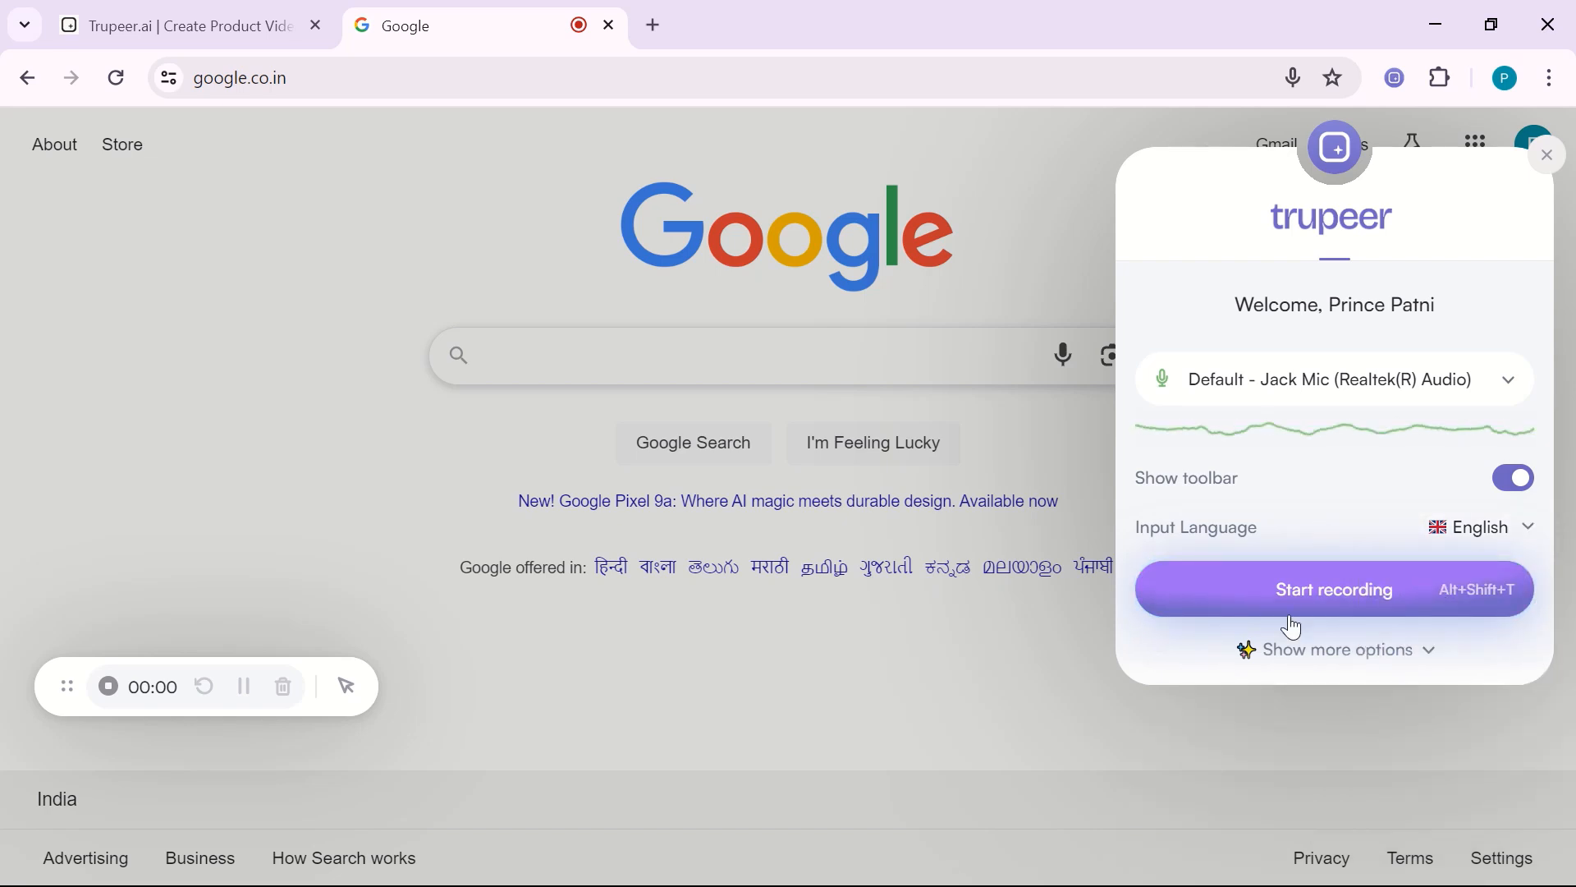
Expand the additional recording options and switch the countdown off and back on
left_click(1338, 657)
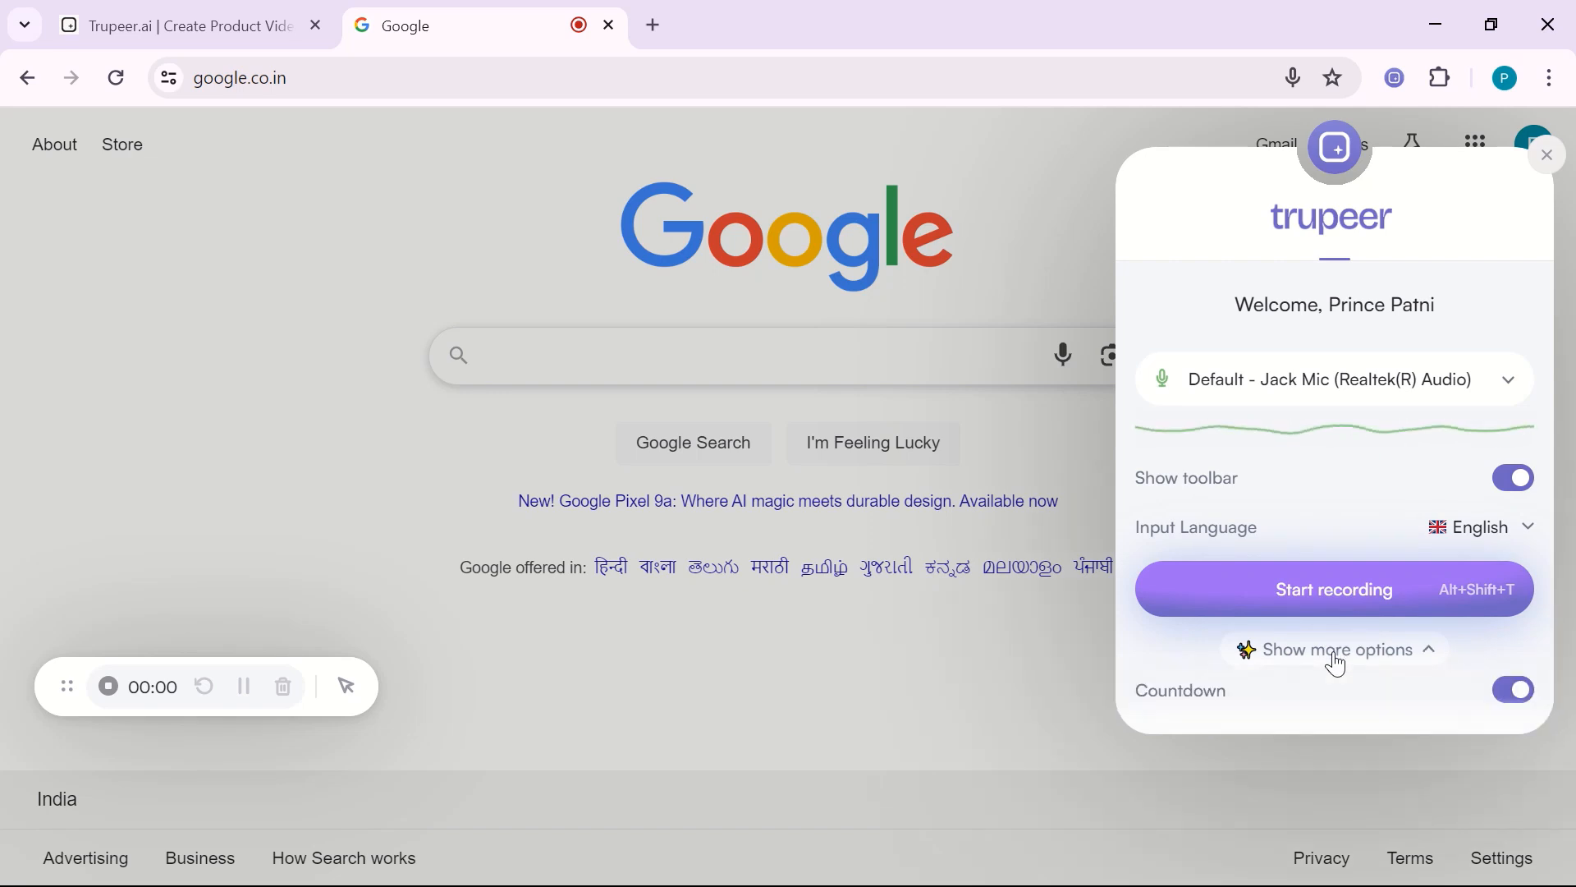
left_click(1516, 696)
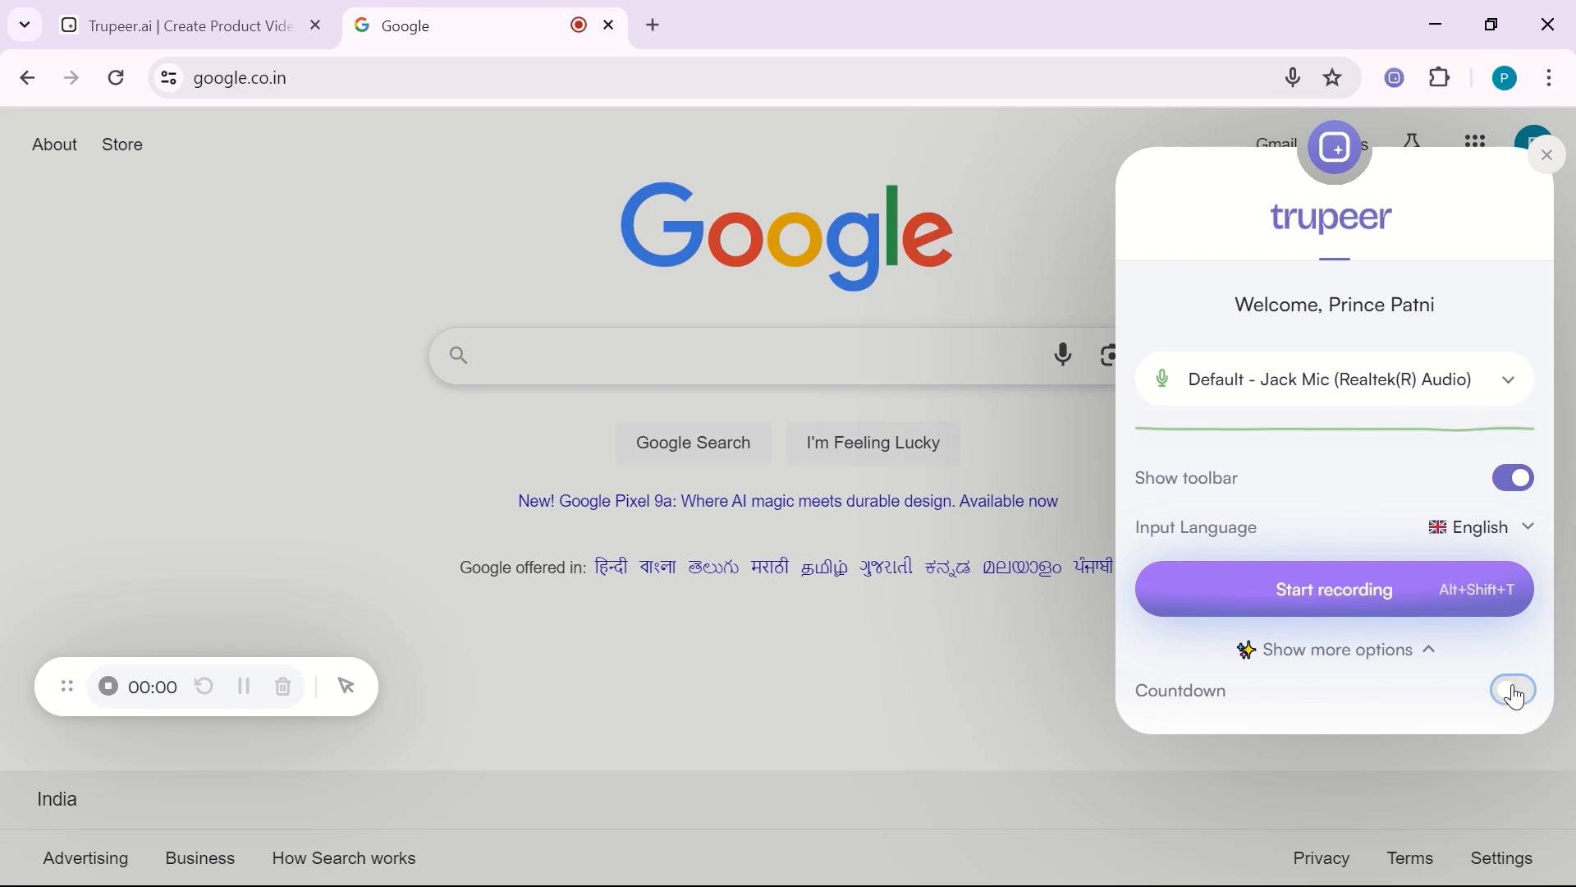
left_click(1508, 699)
Start the recording and allow the extension to capture the screen's content
left_click(1335, 602)
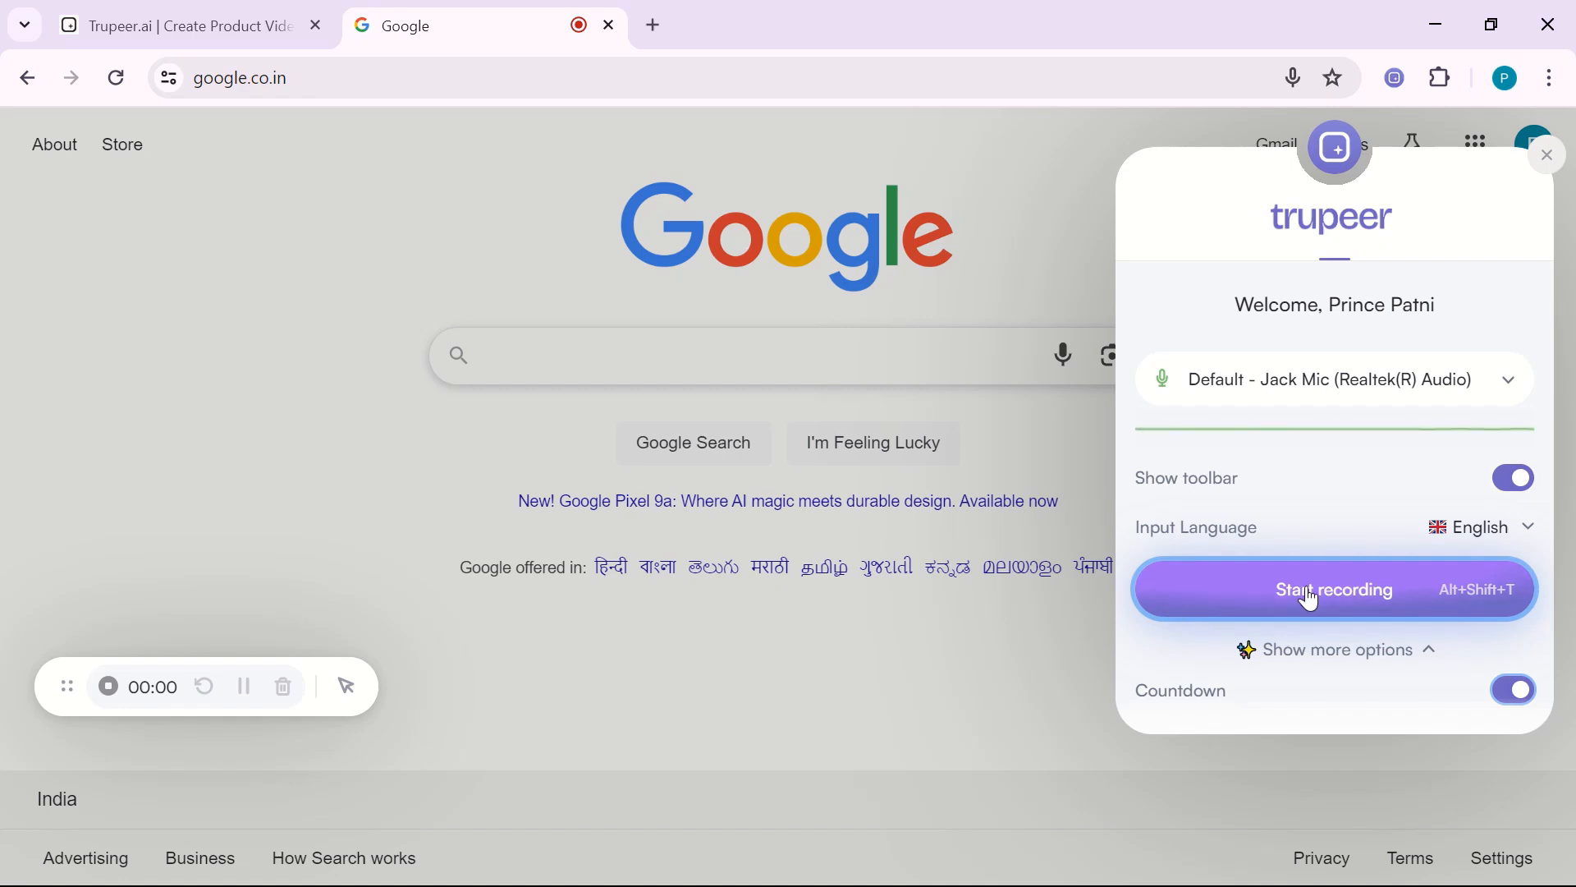
left_click(1311, 600)
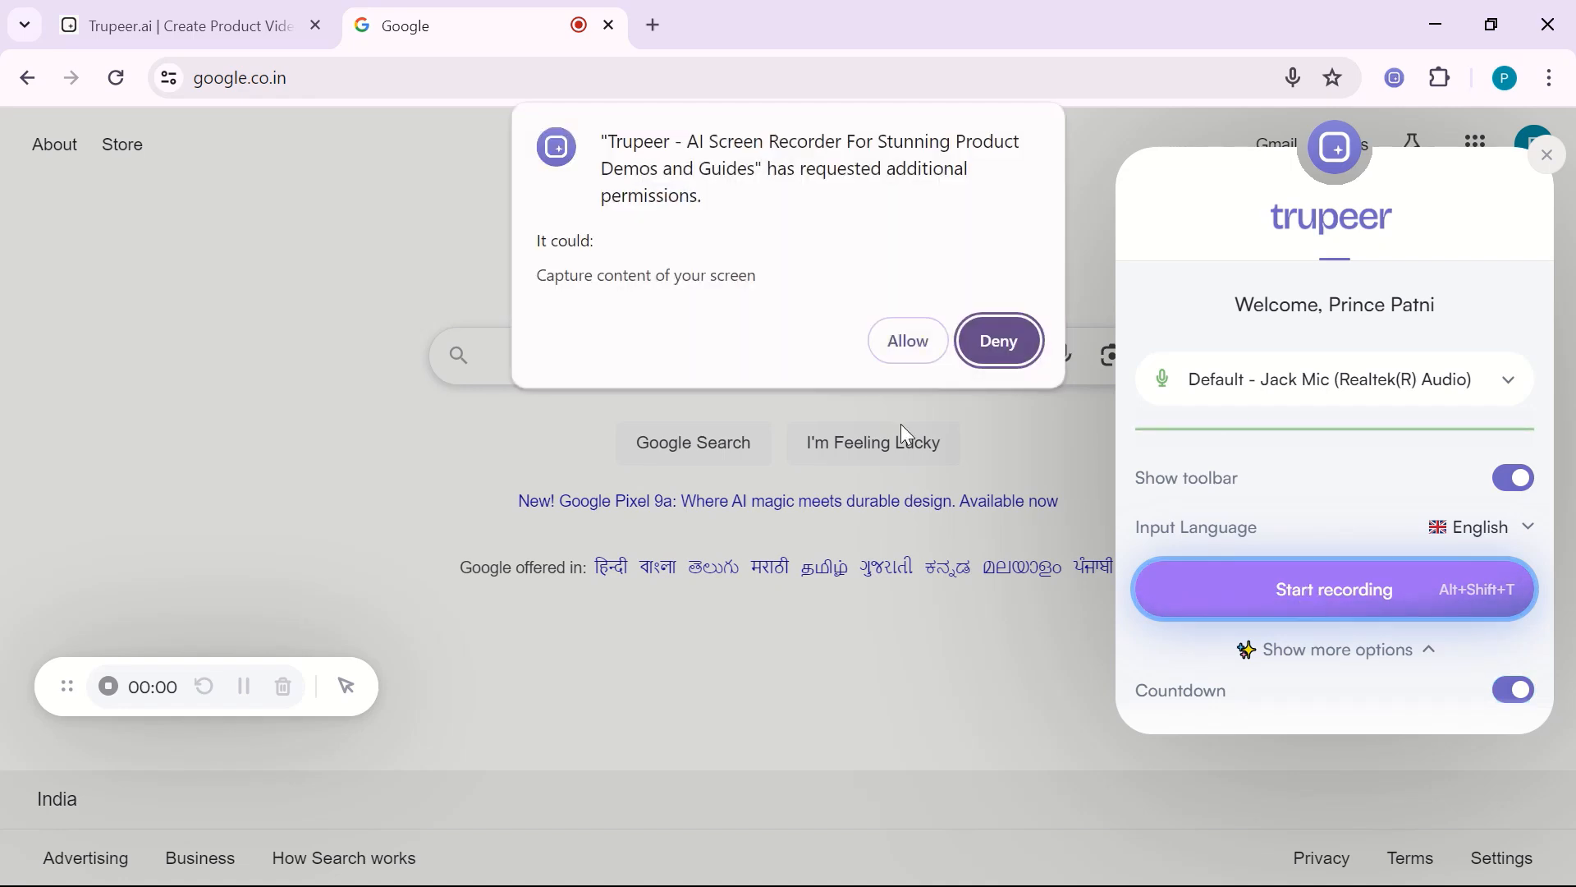
left_click(909, 340)
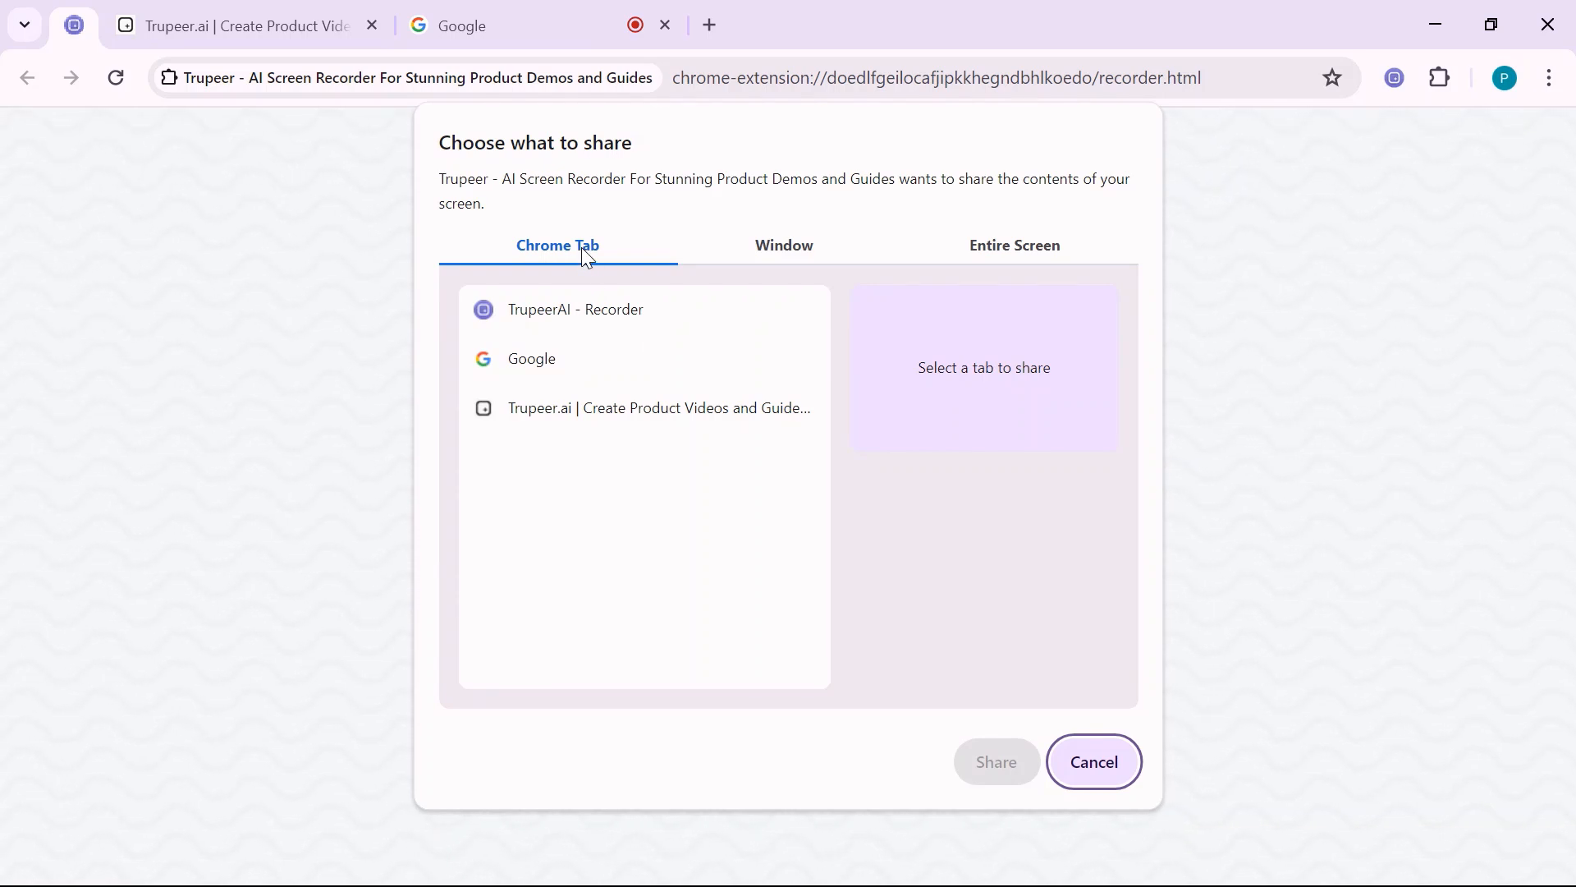
Preview the Google tab, the TrupeerAI - Recorder window and the entire-screen option as possible sharing sources
left_click(558, 369)
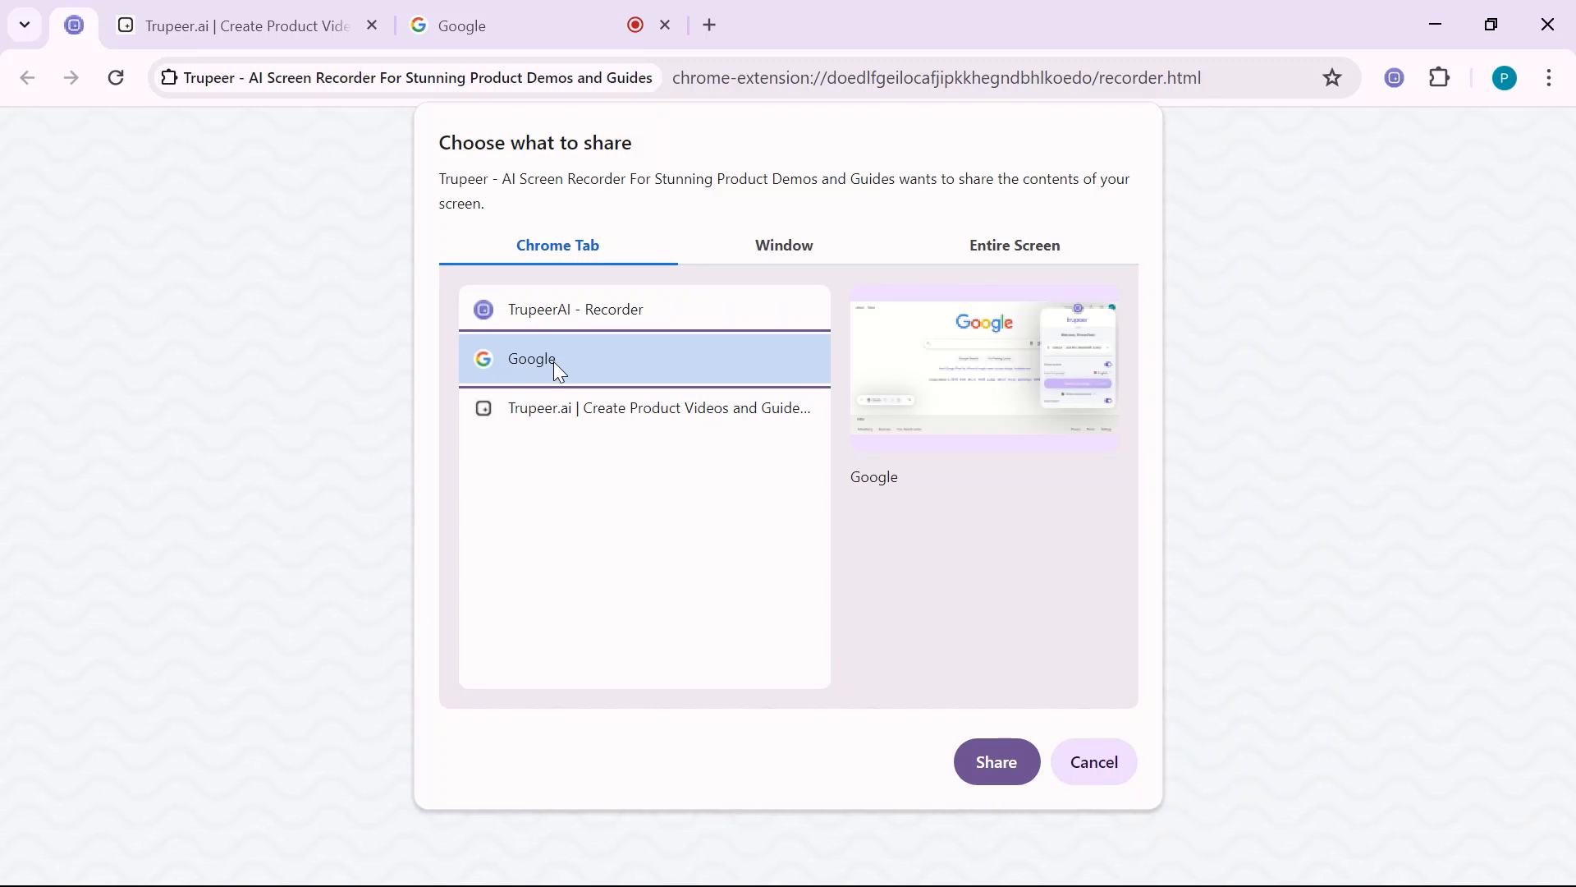
left_click(789, 257)
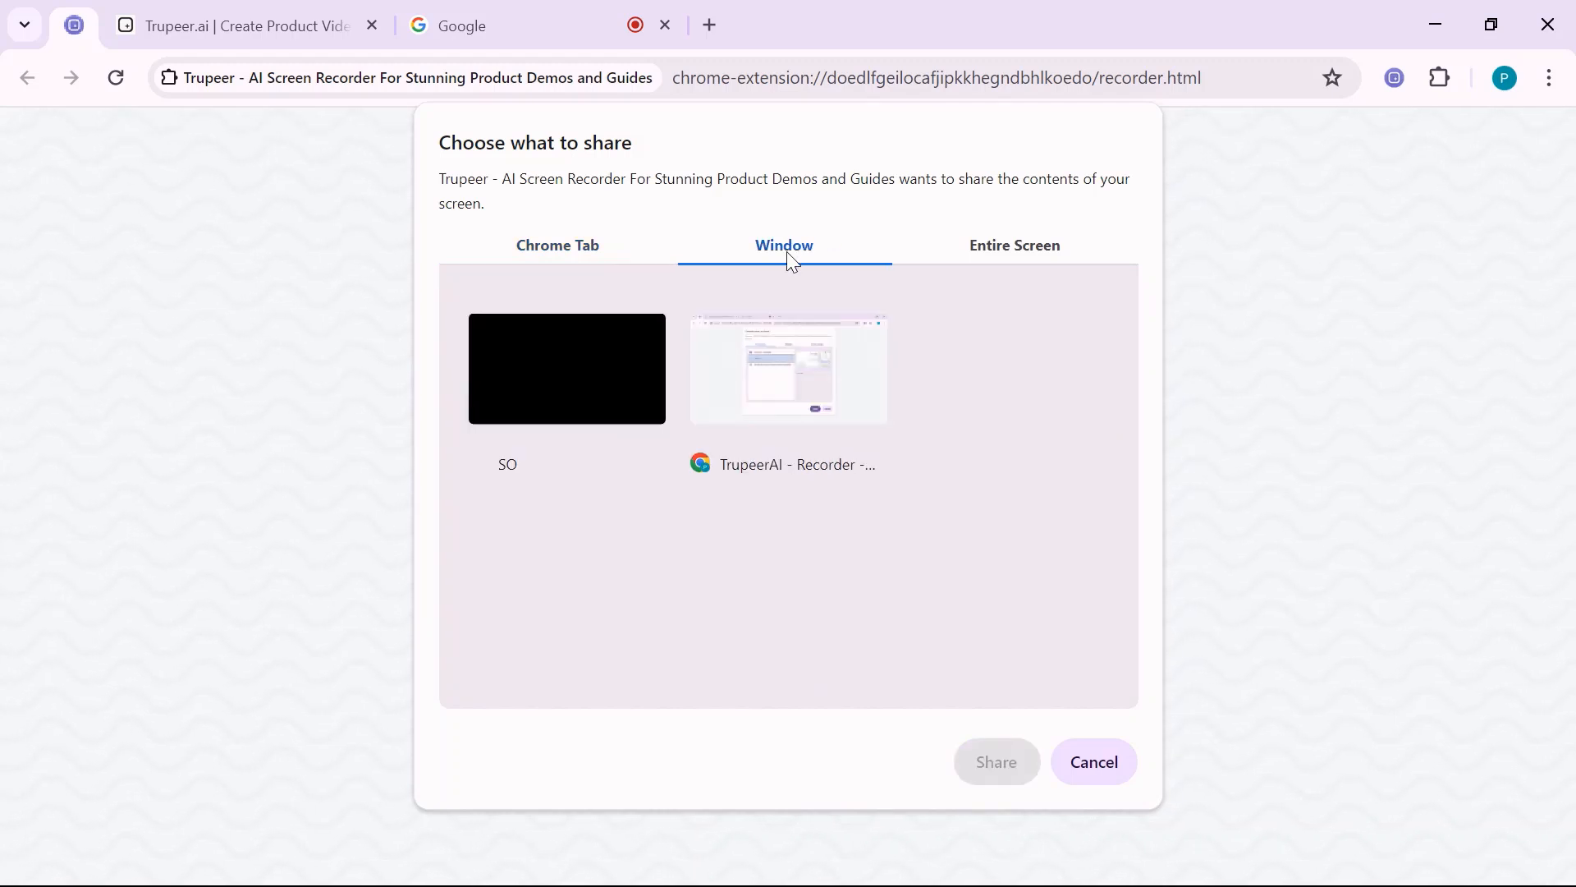
left_click(816, 406)
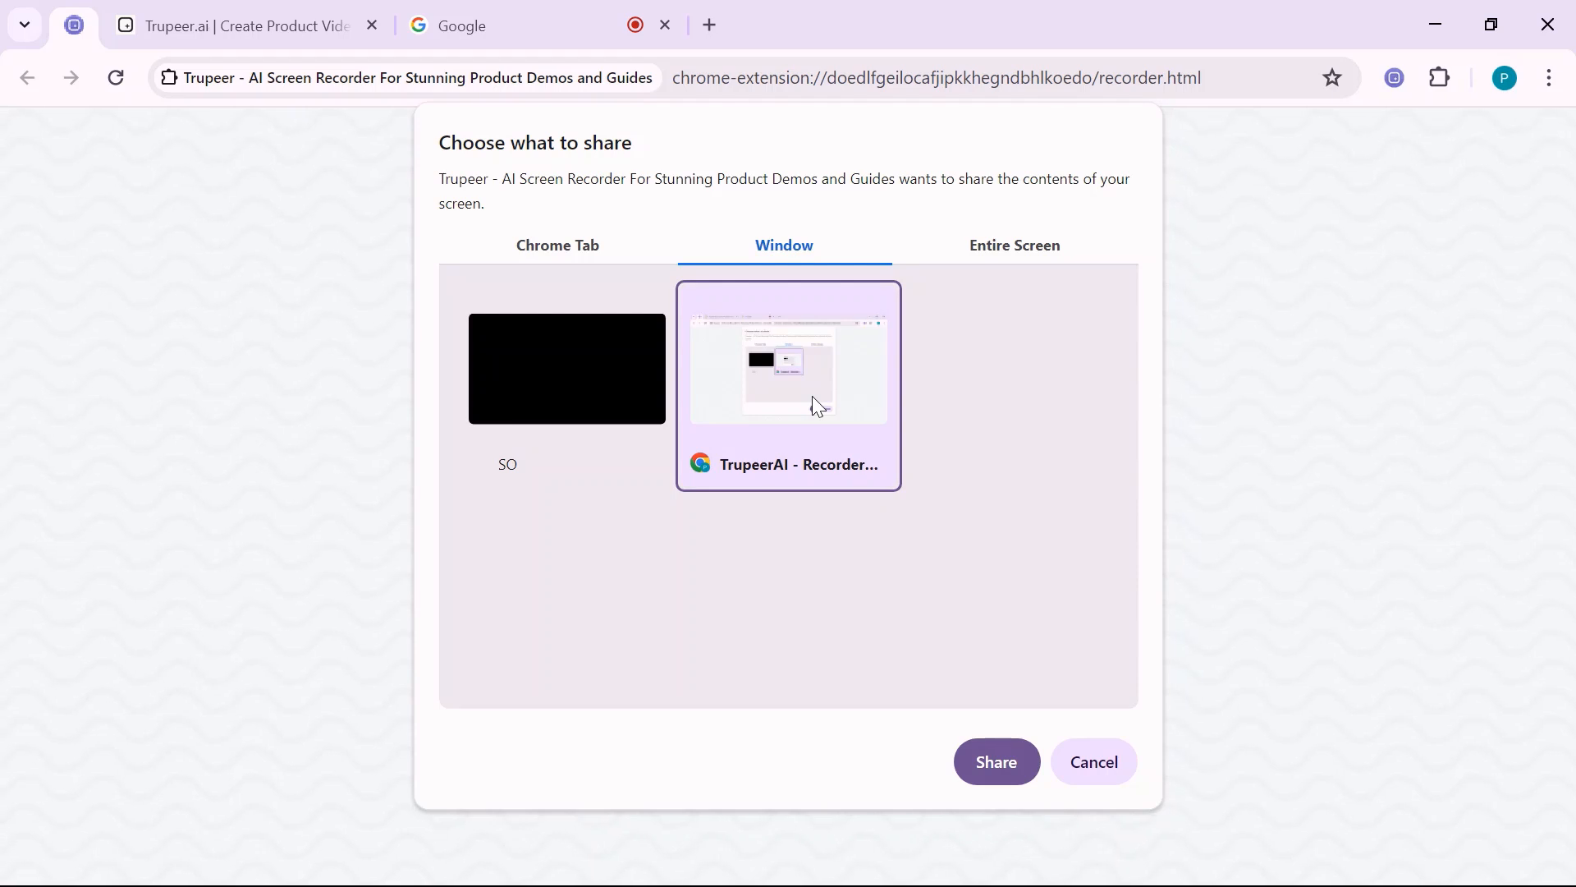
left_click(1046, 254)
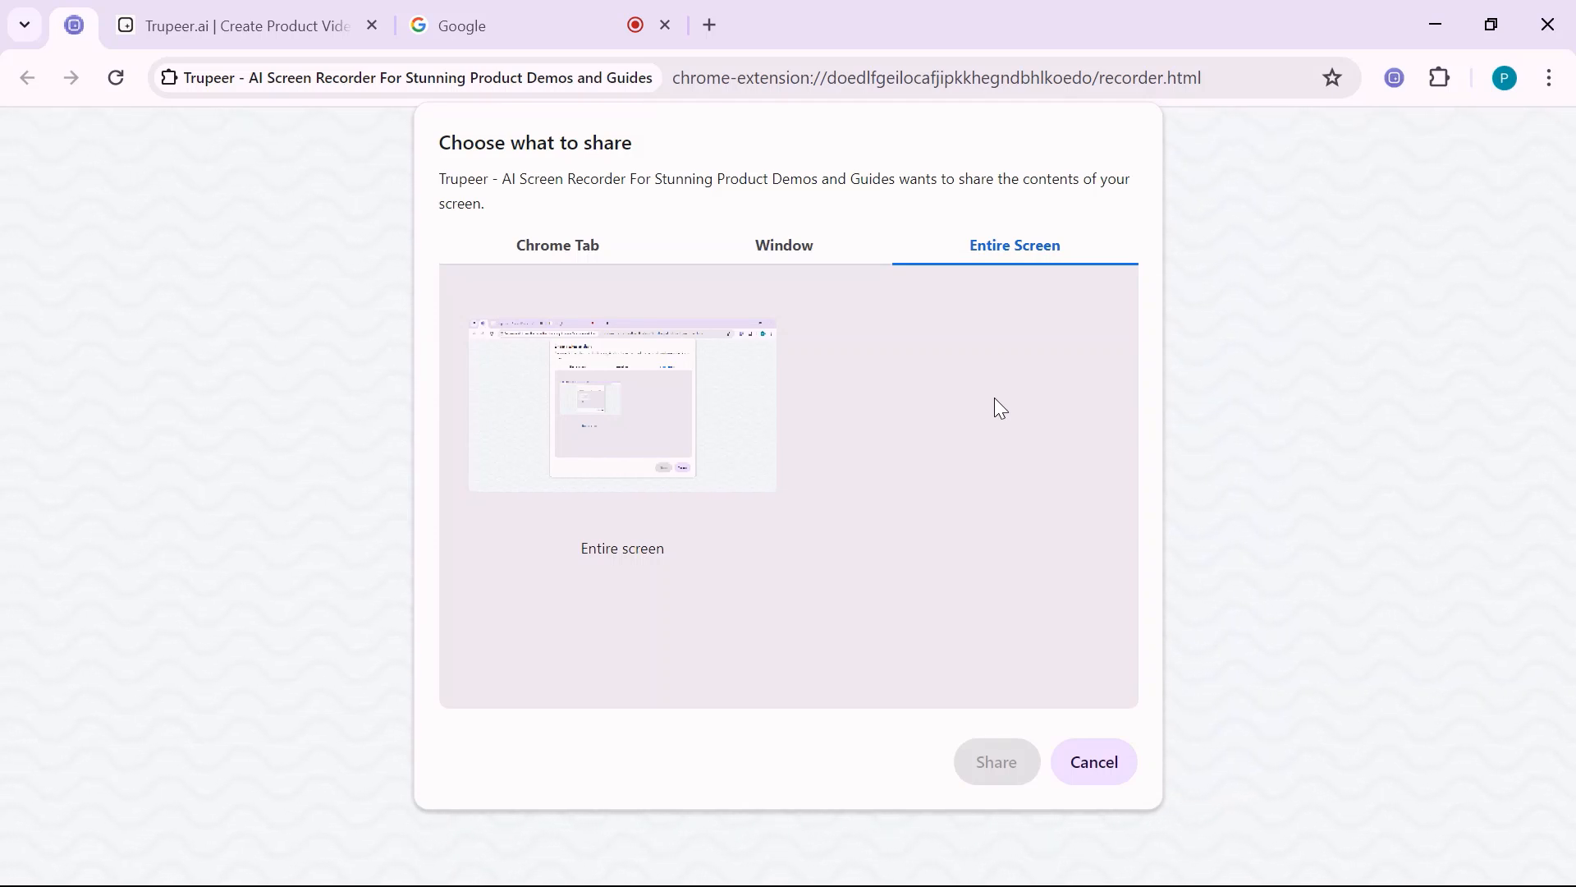
Choose the TrupeerAI - Recorder browser window as the source and share it to begin recording
left_click(808, 259)
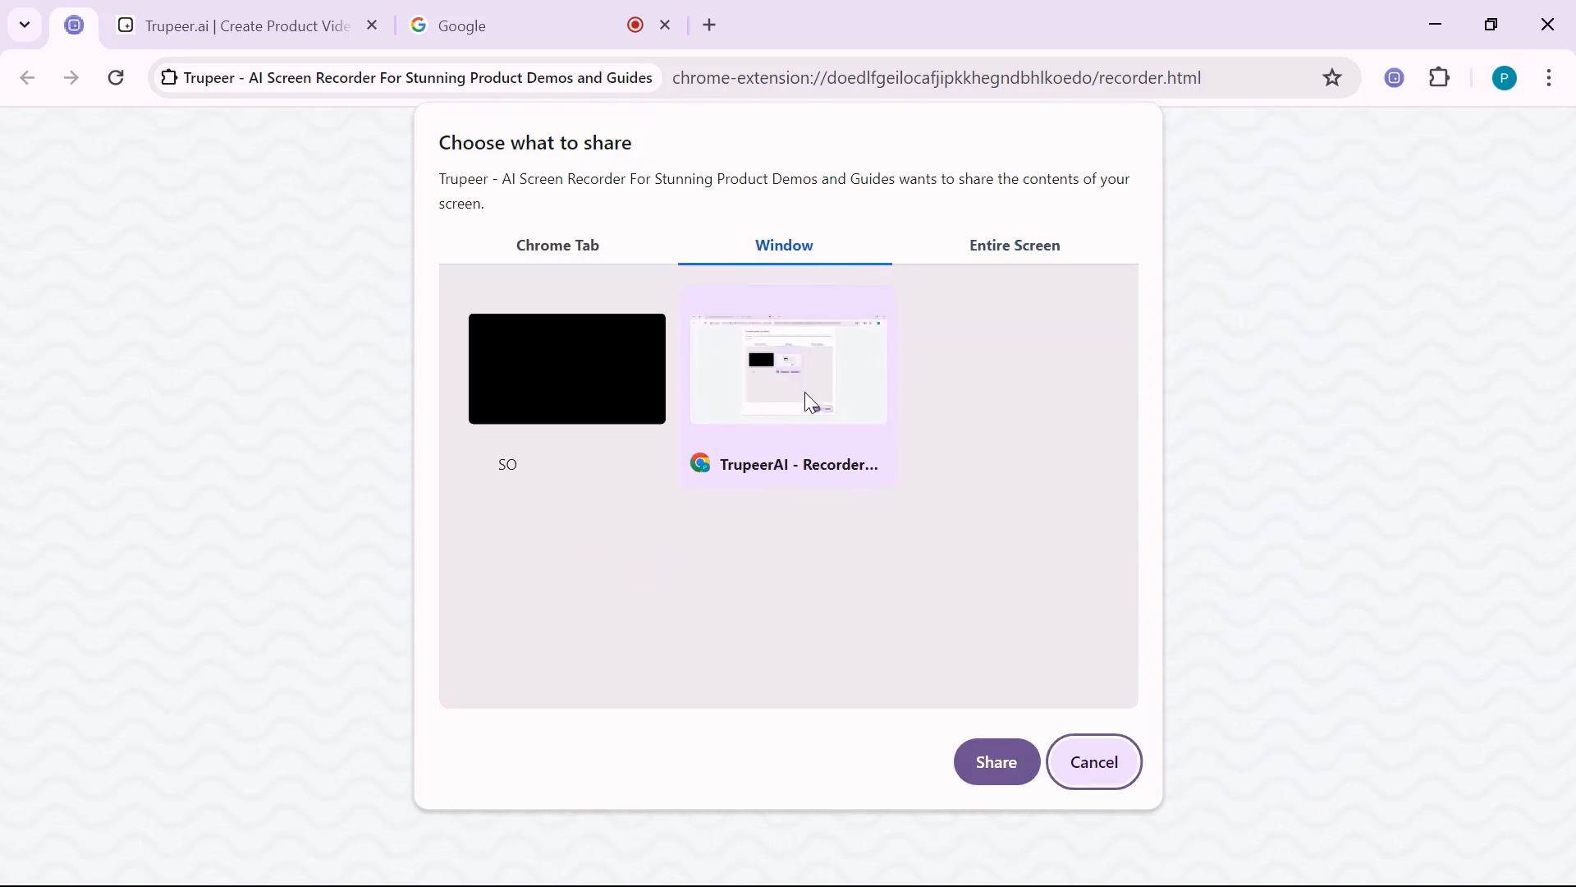
left_click(572, 395)
left_click(754, 395)
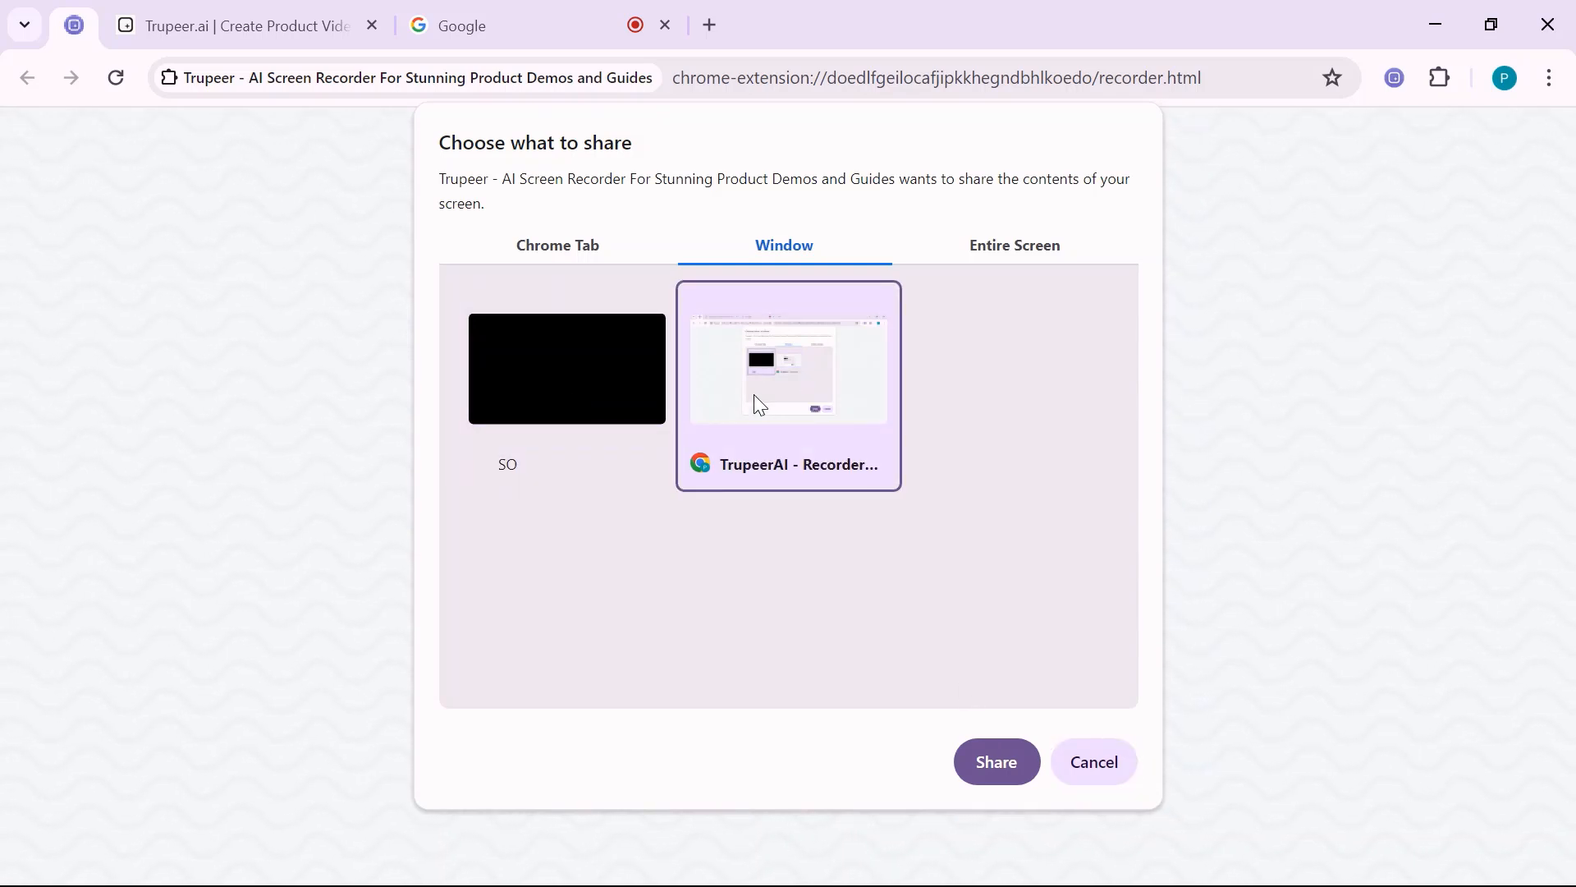
left_click(999, 766)
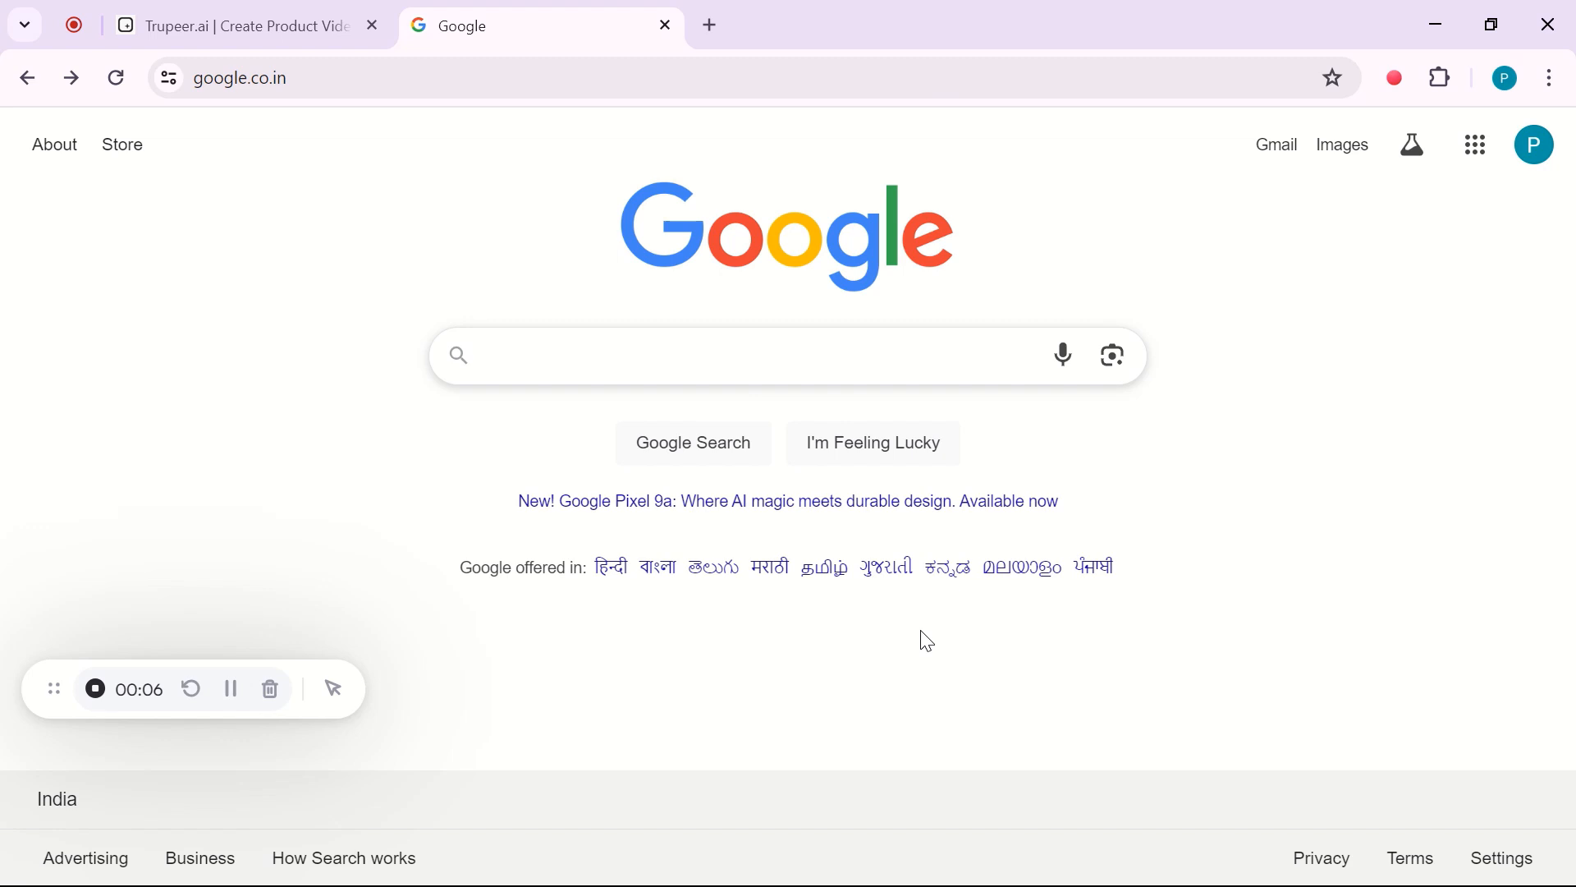
Search Google for "what is artificial intelligence"
left_click(663, 351)
type("w")
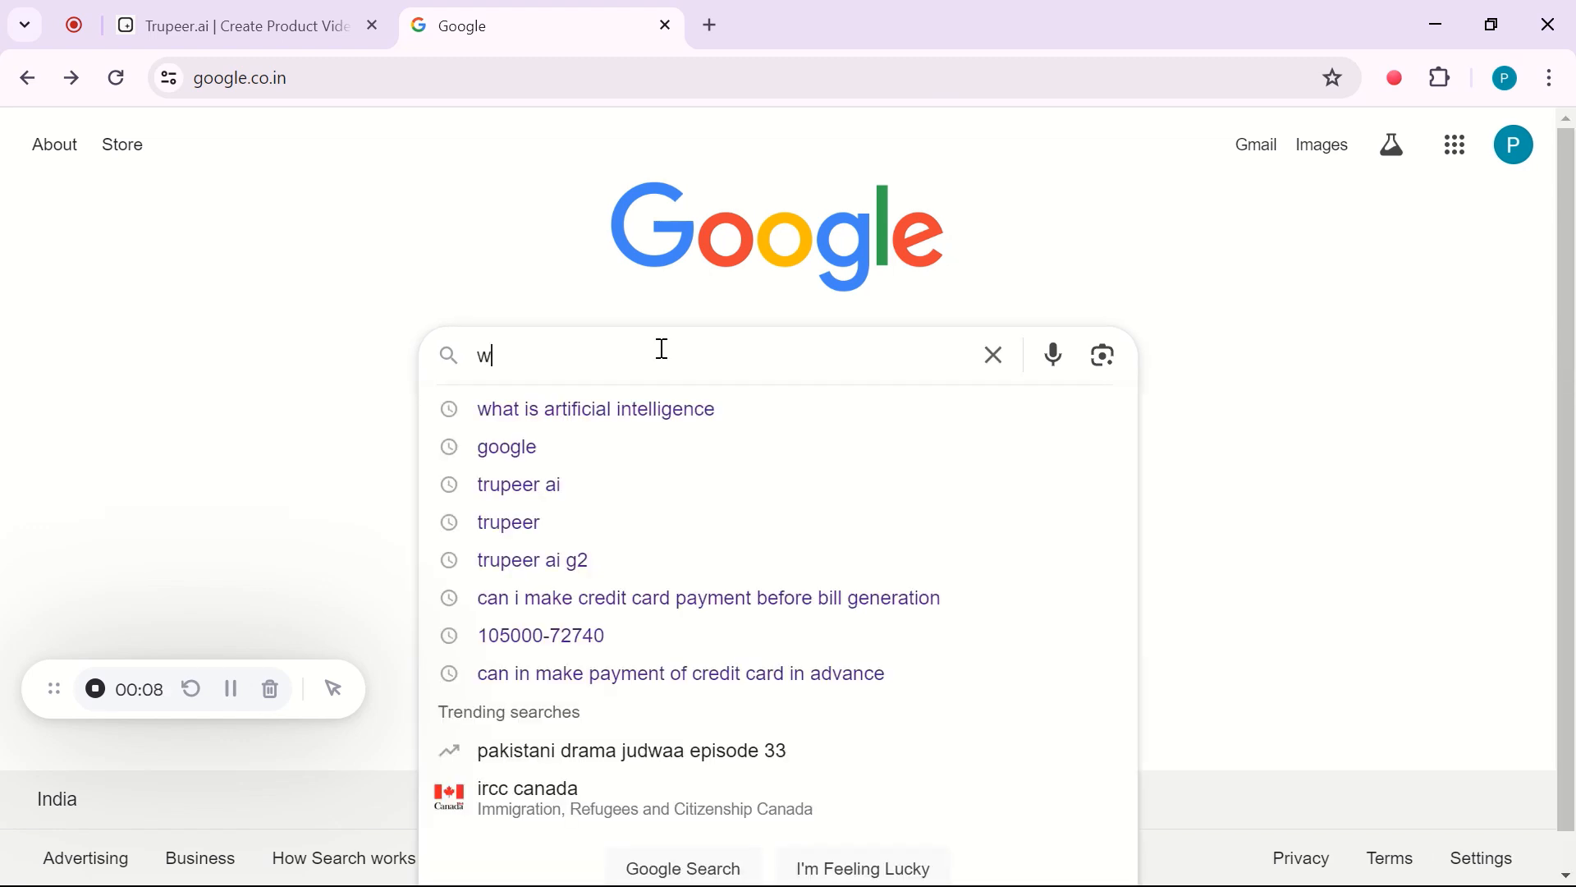
left_click(665, 409)
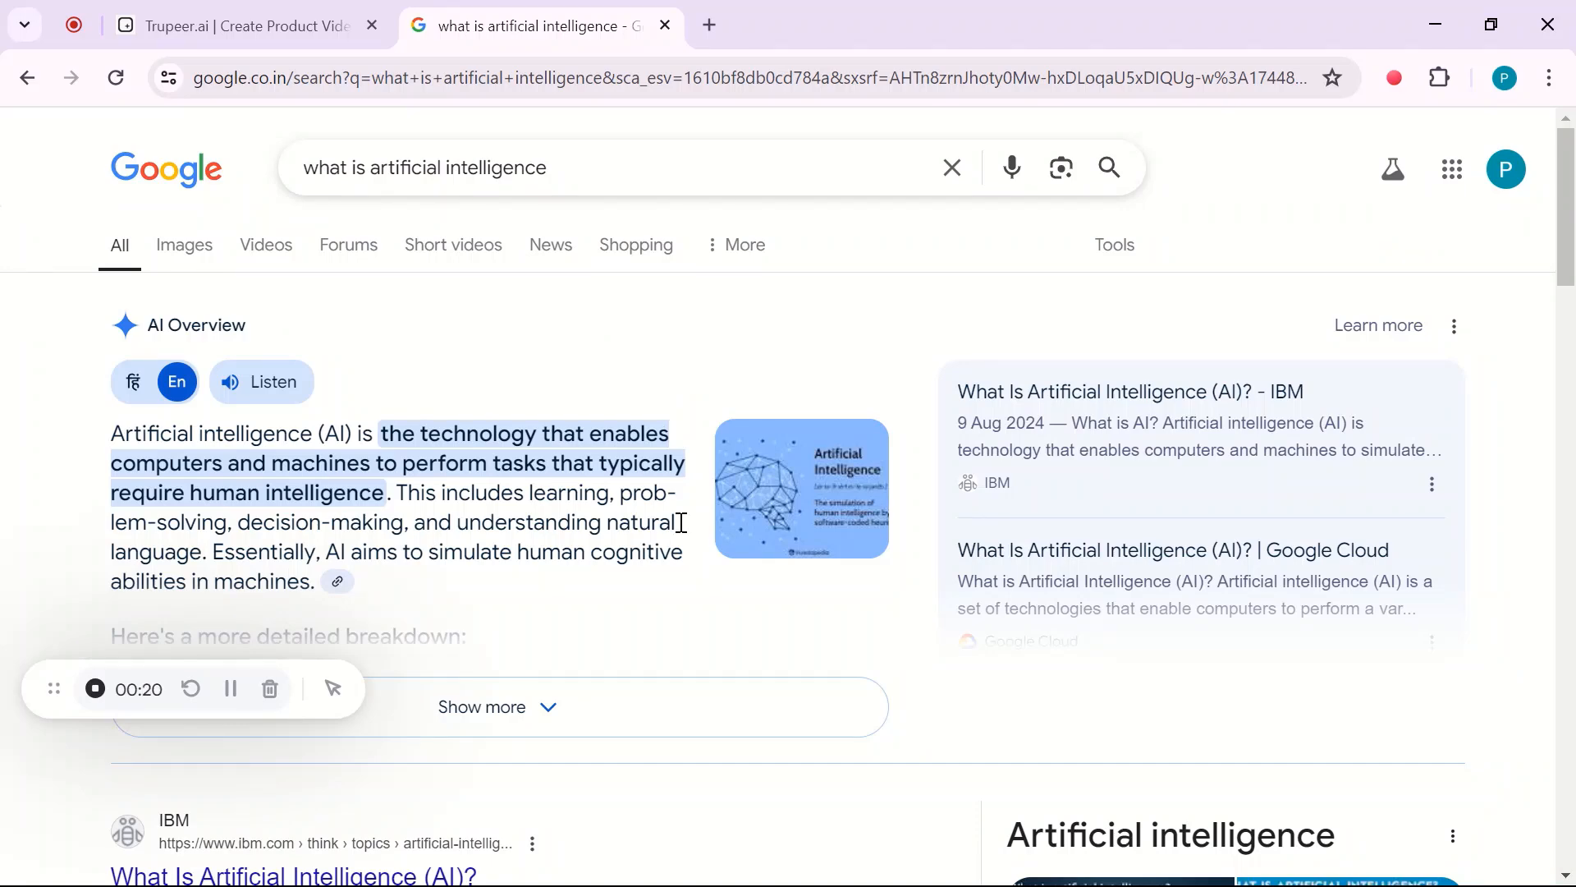
Browse the search results and expand the AI Overview to read its full breakdown
scroll(971, 696, "down", 3)
scroll(822, 629, "down", 3)
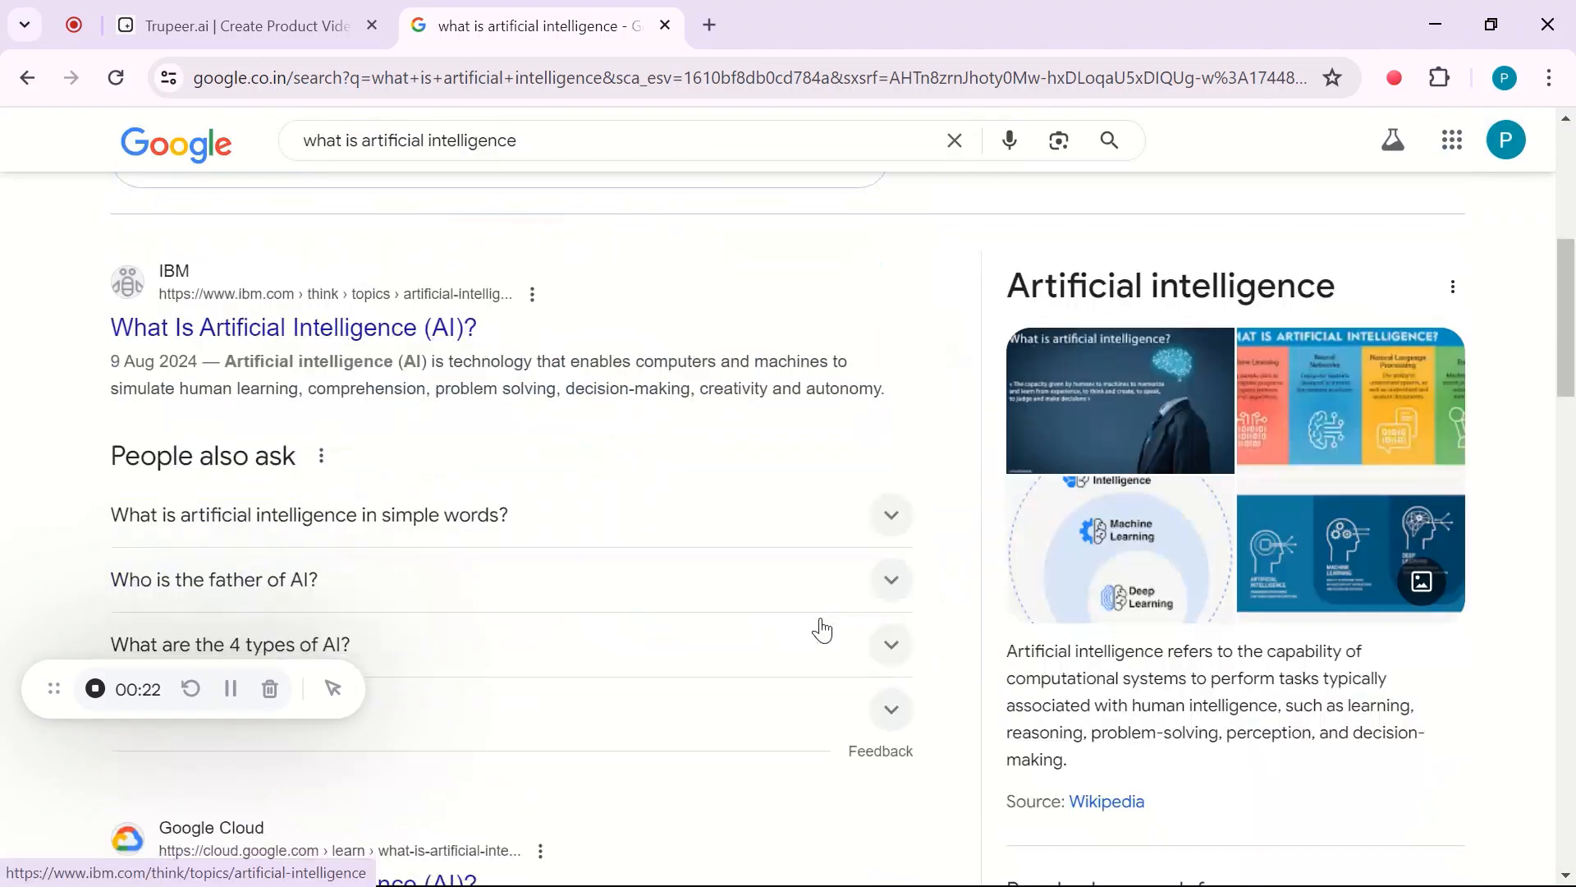
scroll(817, 626, "up", 6)
scroll(410, 415, "down", 1)
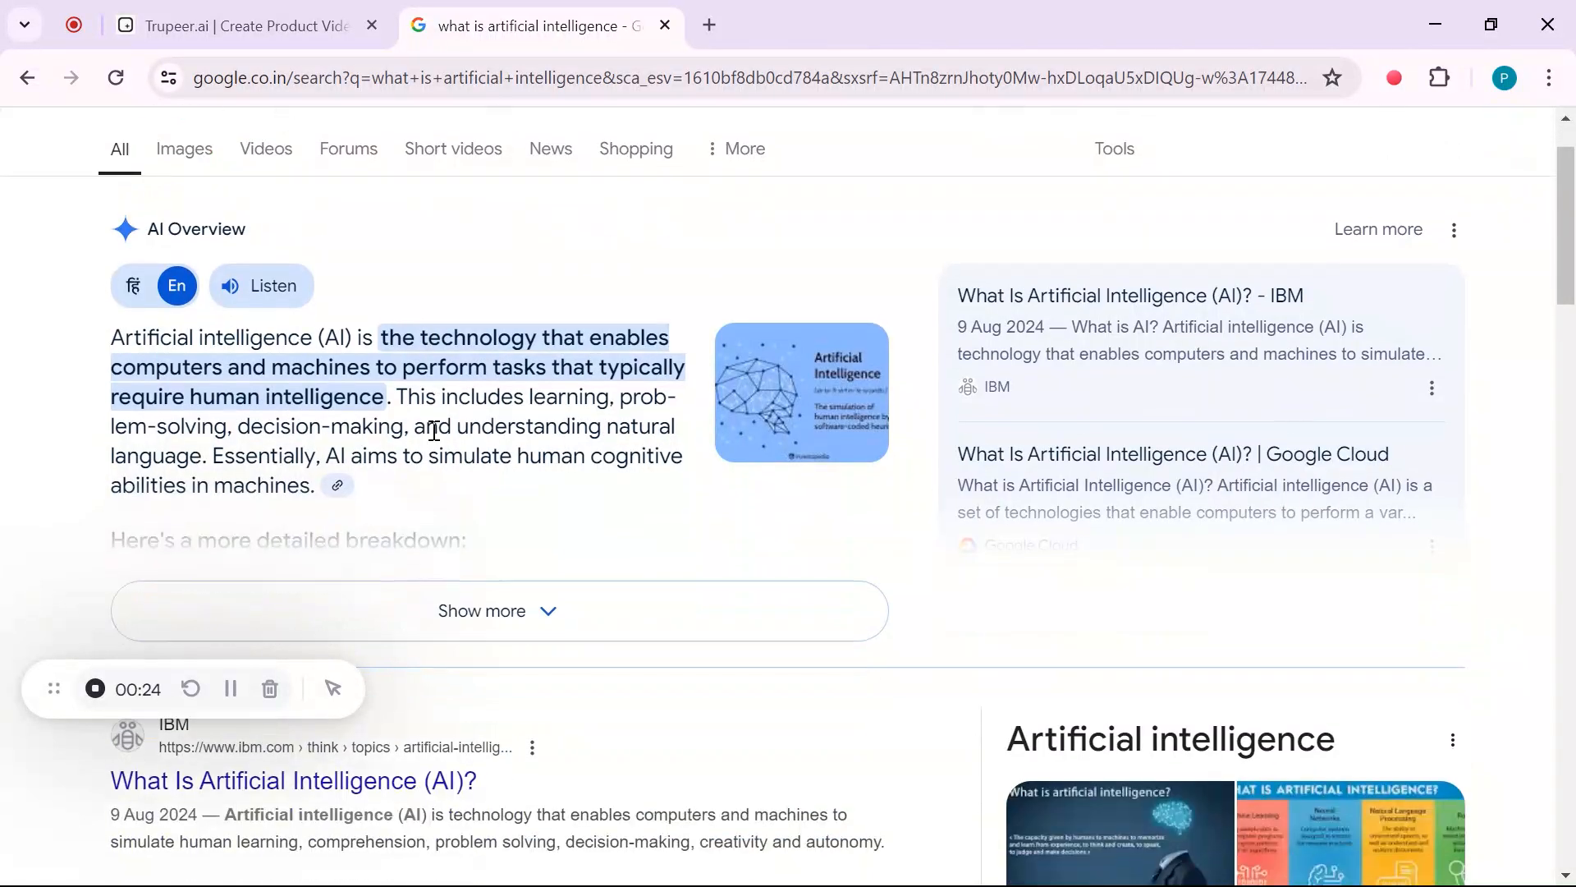
left_click(515, 600)
scroll(632, 568, "down", 5)
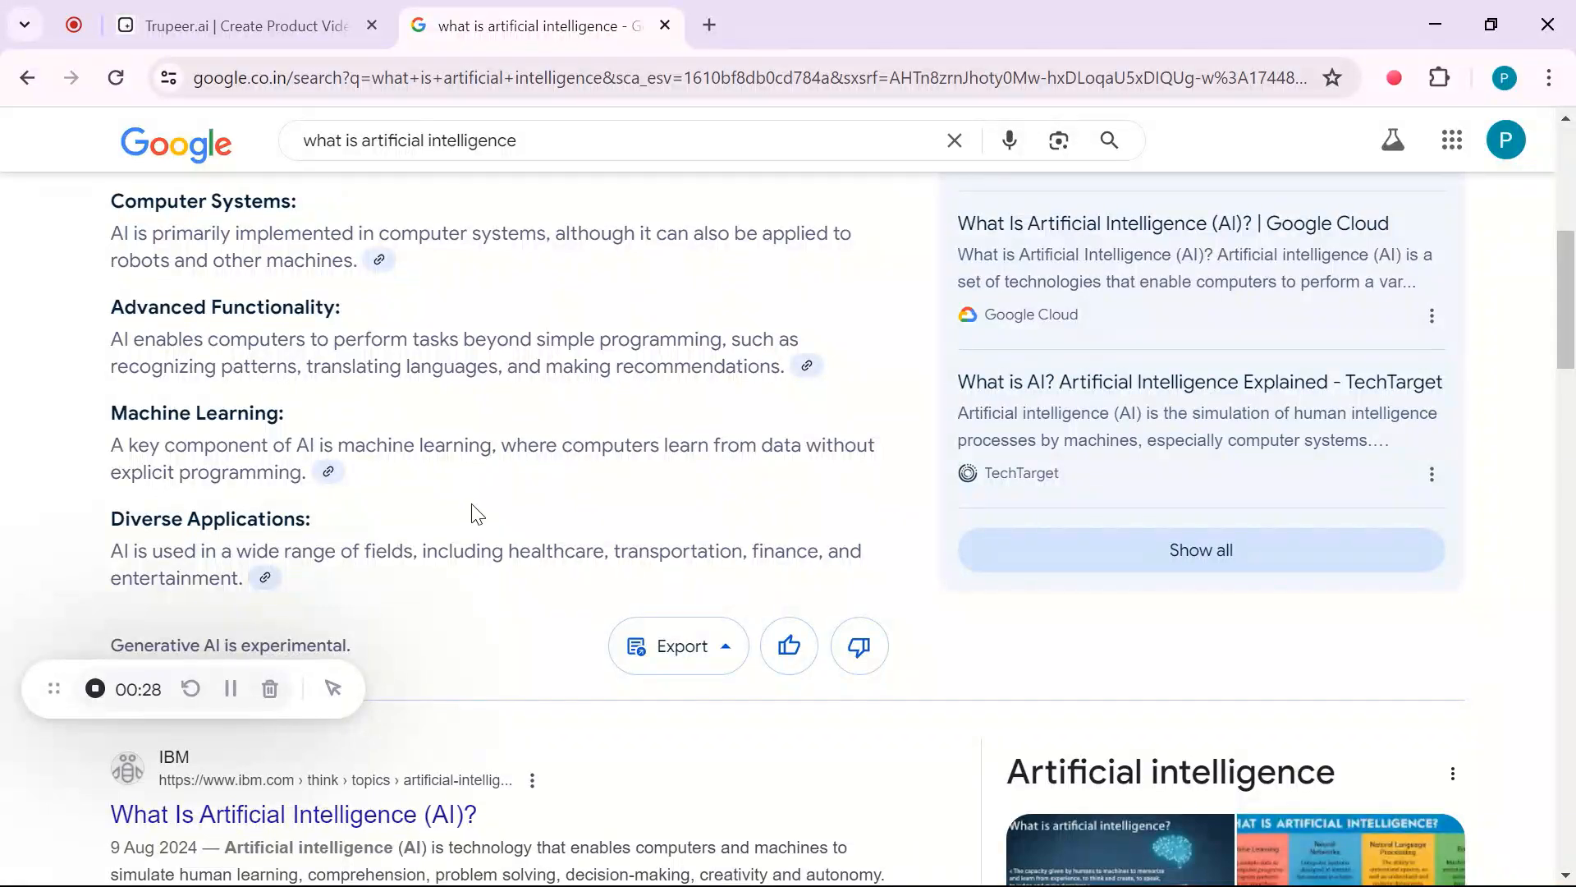
scroll(475, 513, "up", 1)
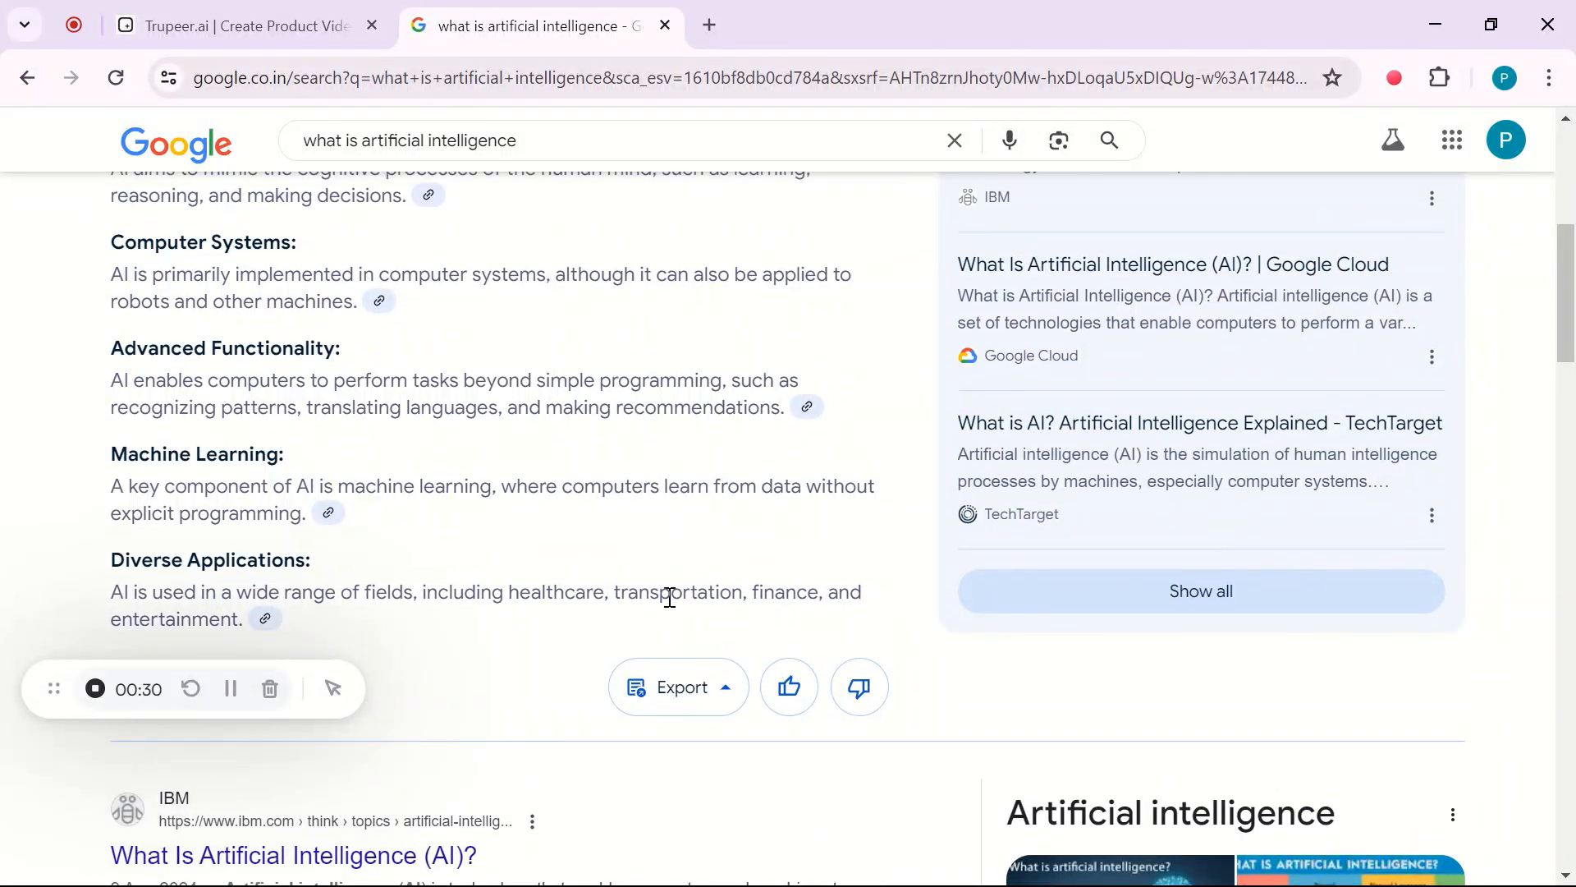
Export the AI Overview as a Gmail draft, open the draft and review its text and source links
left_click(713, 692)
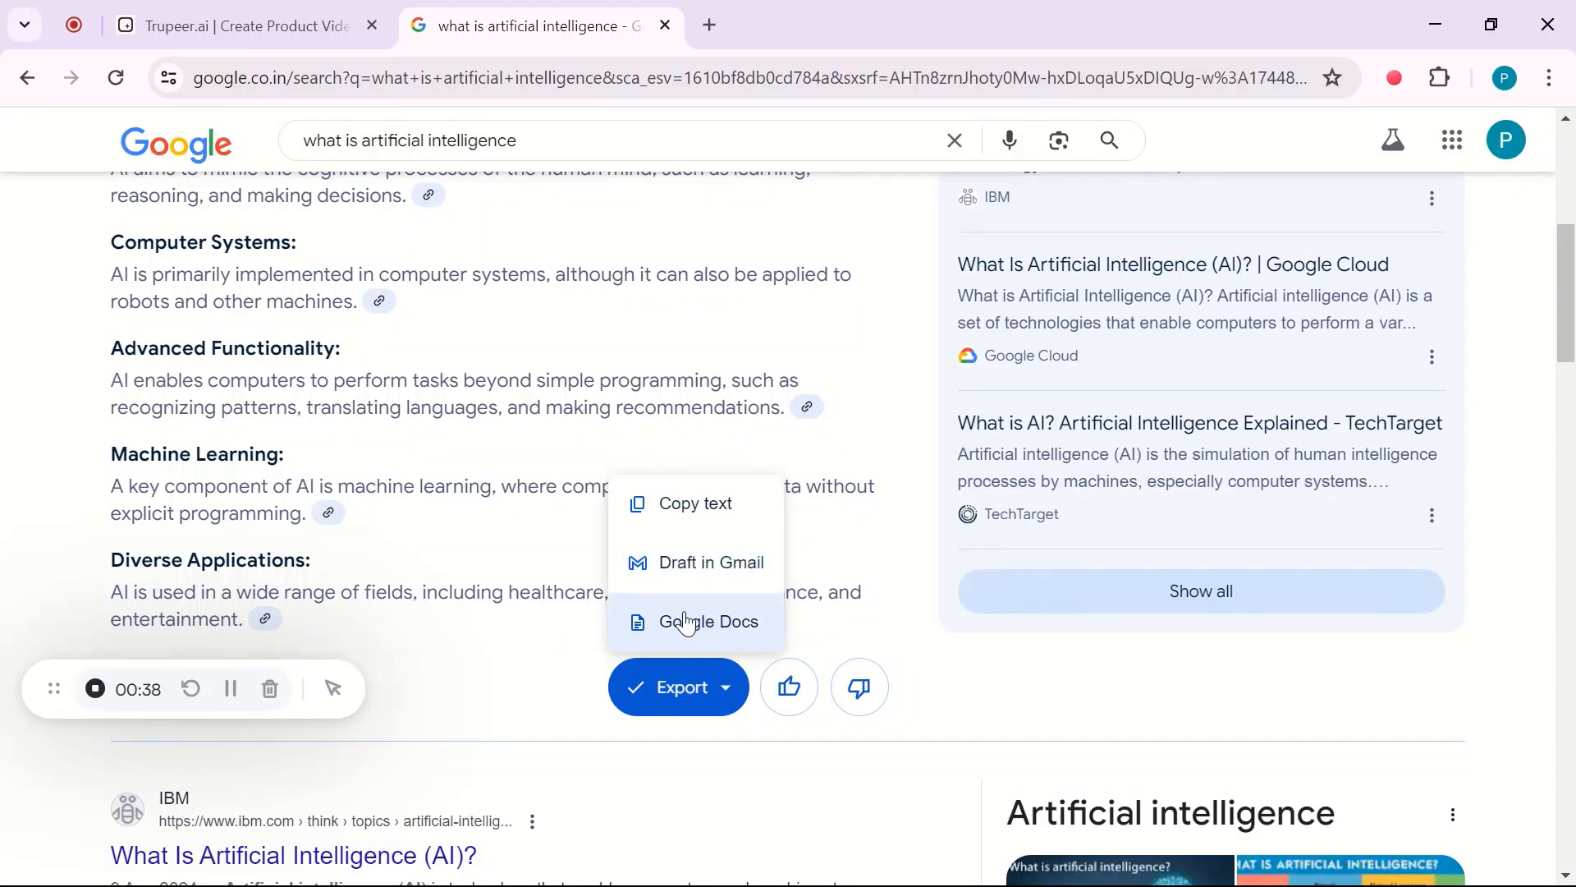
left_click(707, 574)
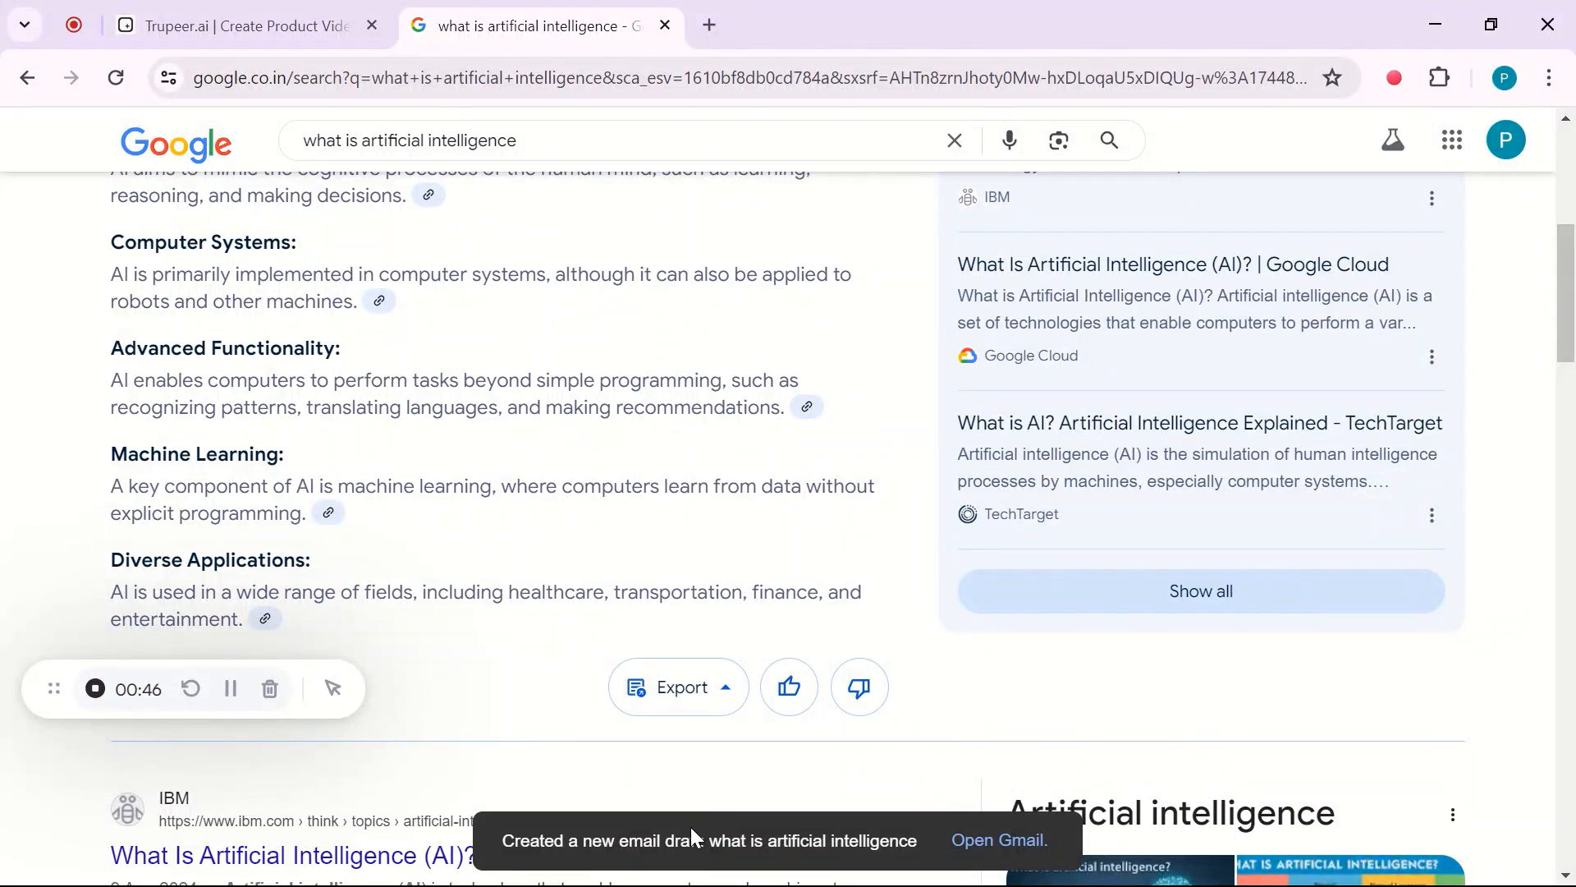
left_click(1000, 846)
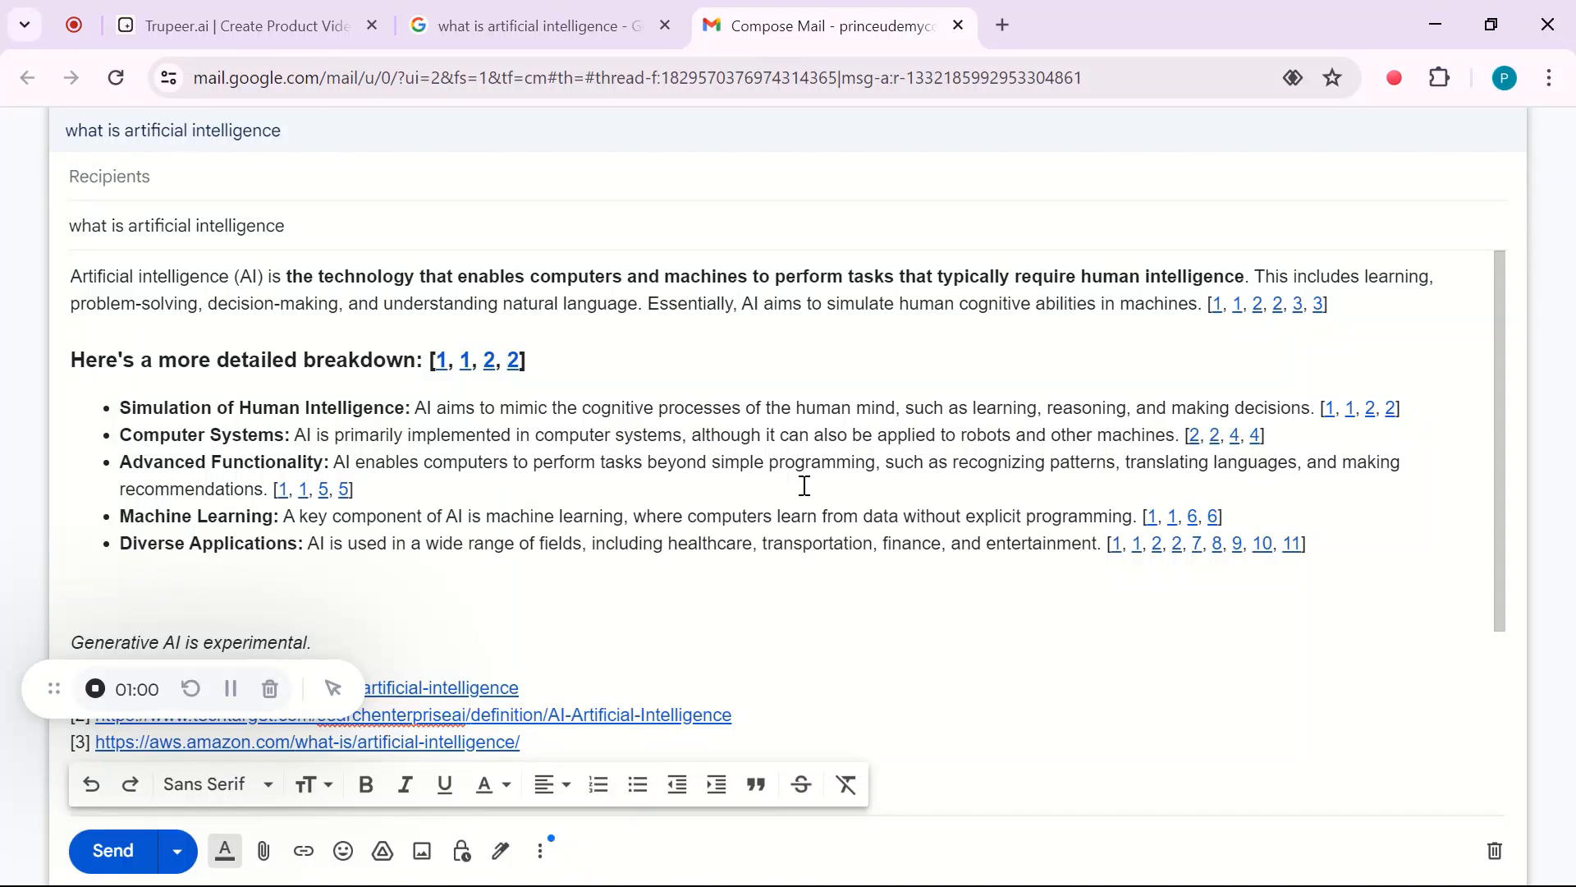
scroll(615, 553, "down", 4)
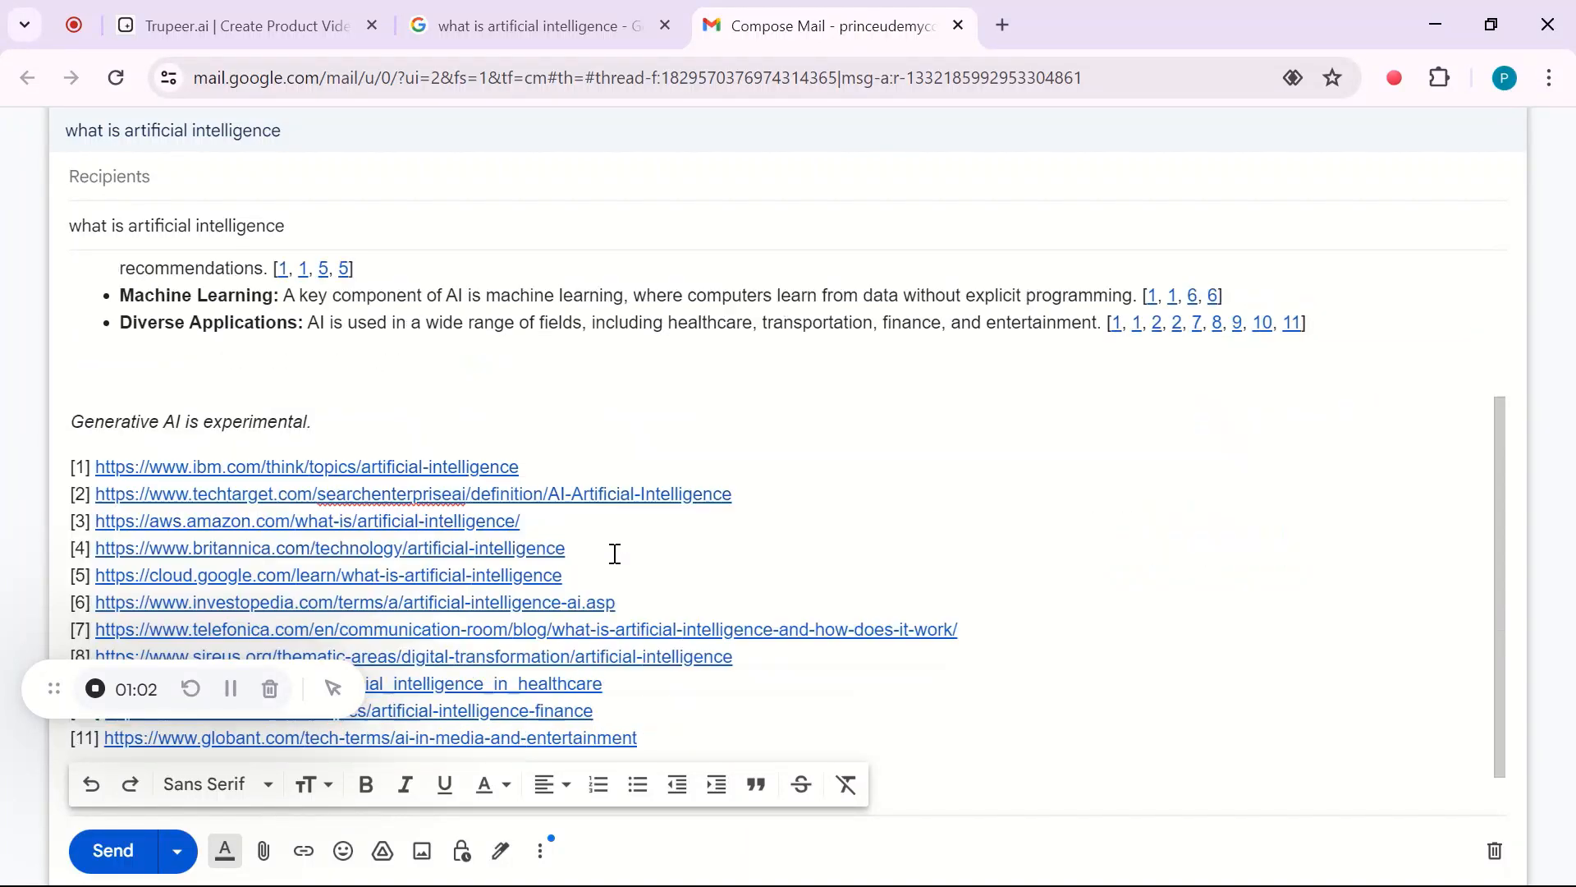
Return to the start of the draft, activate its recipients field, stop the recording and play back the captured video
scroll(615, 552, "up", 4)
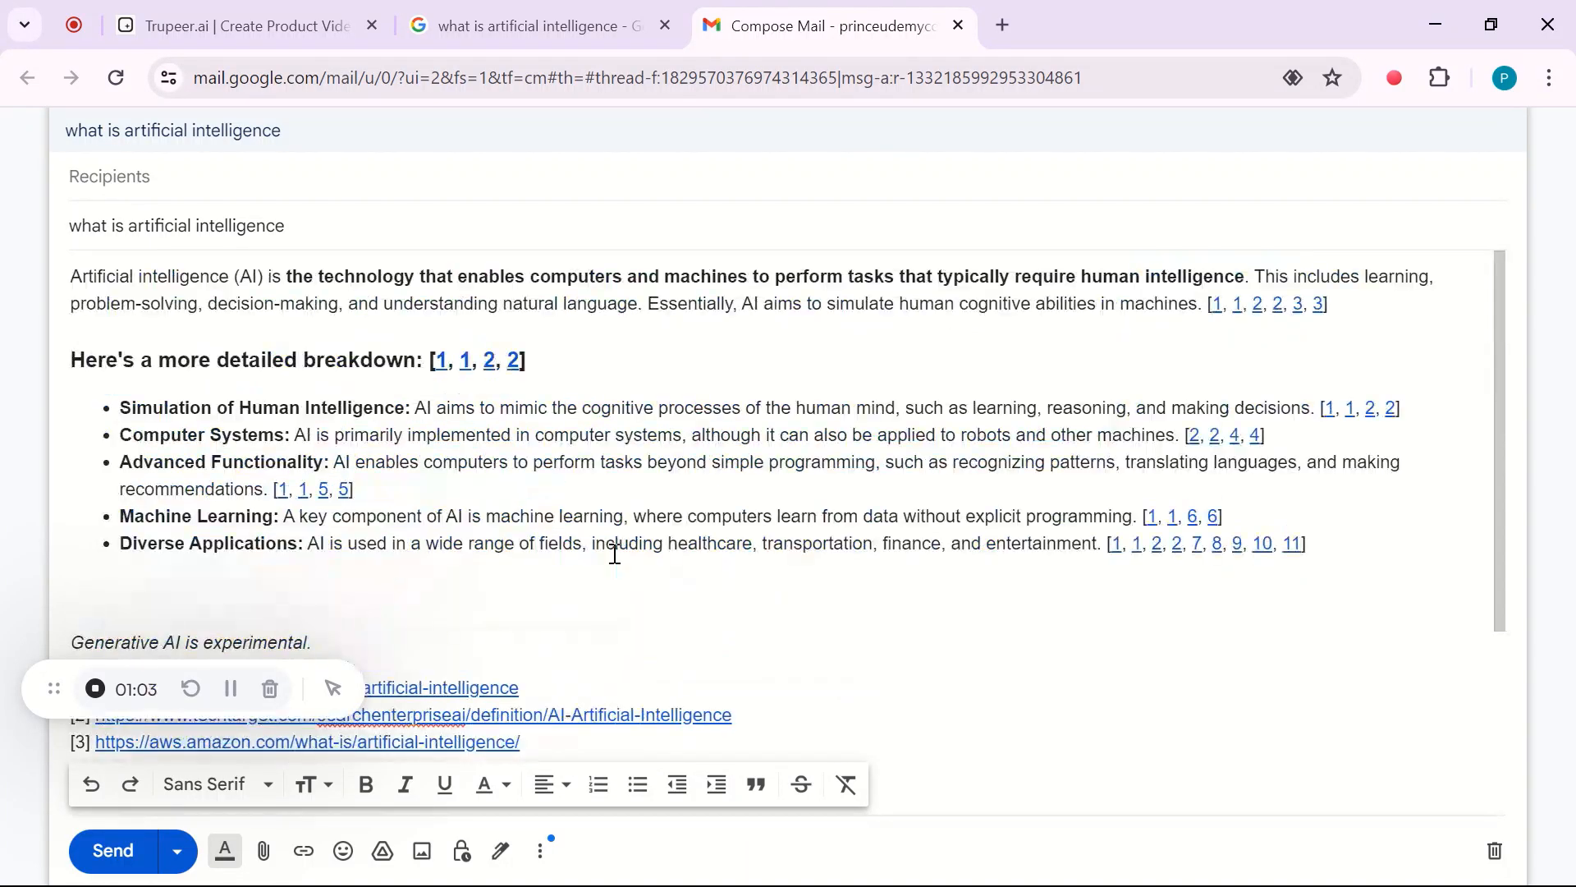
left_click(165, 181)
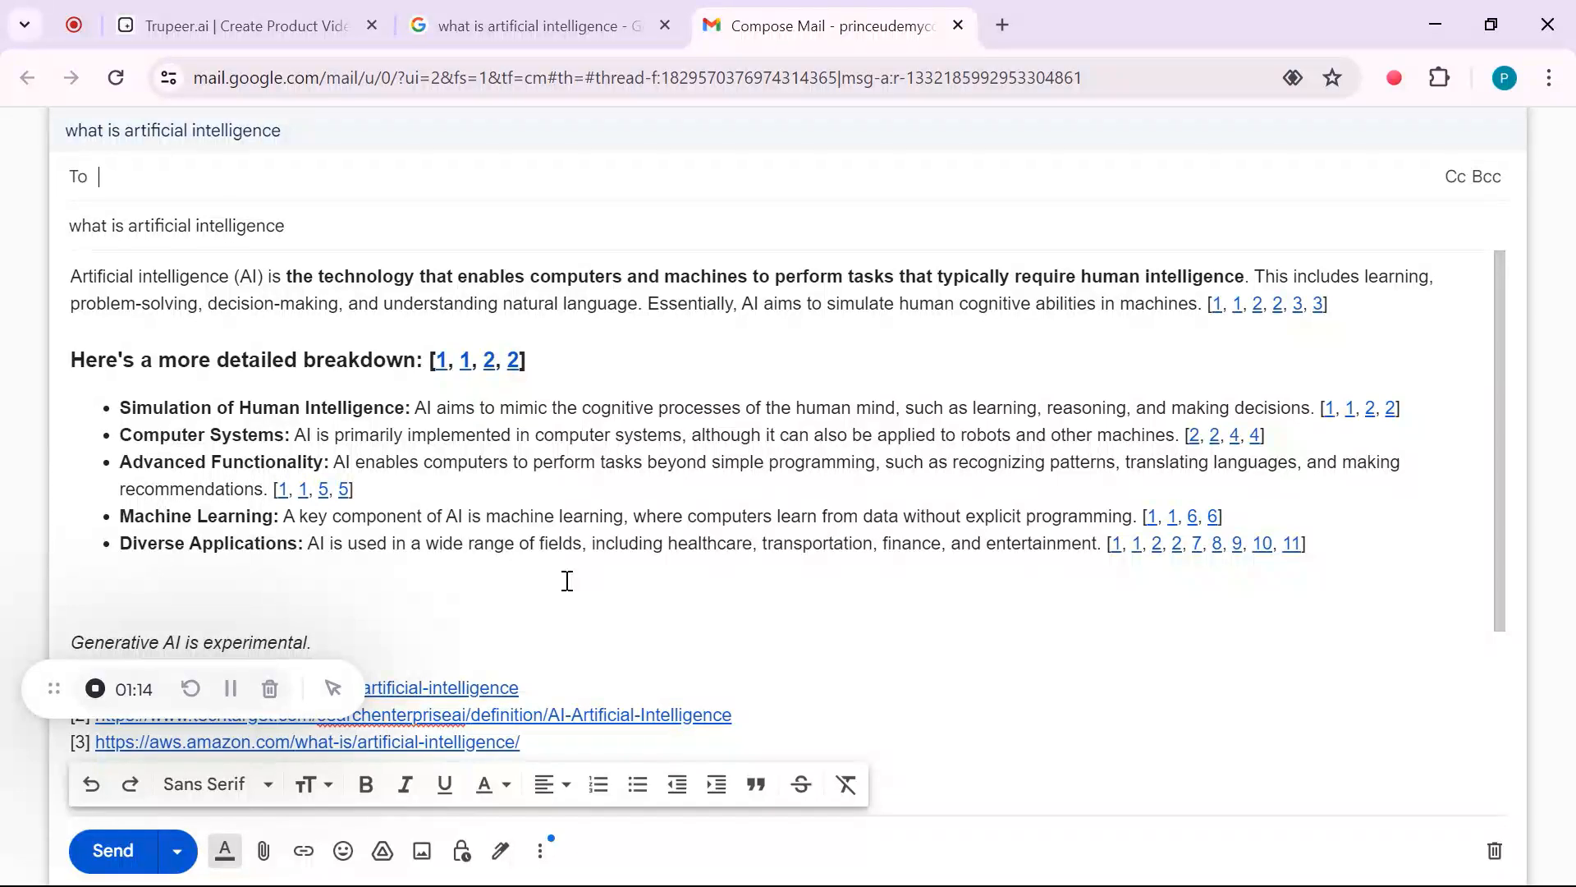
left_click(96, 691)
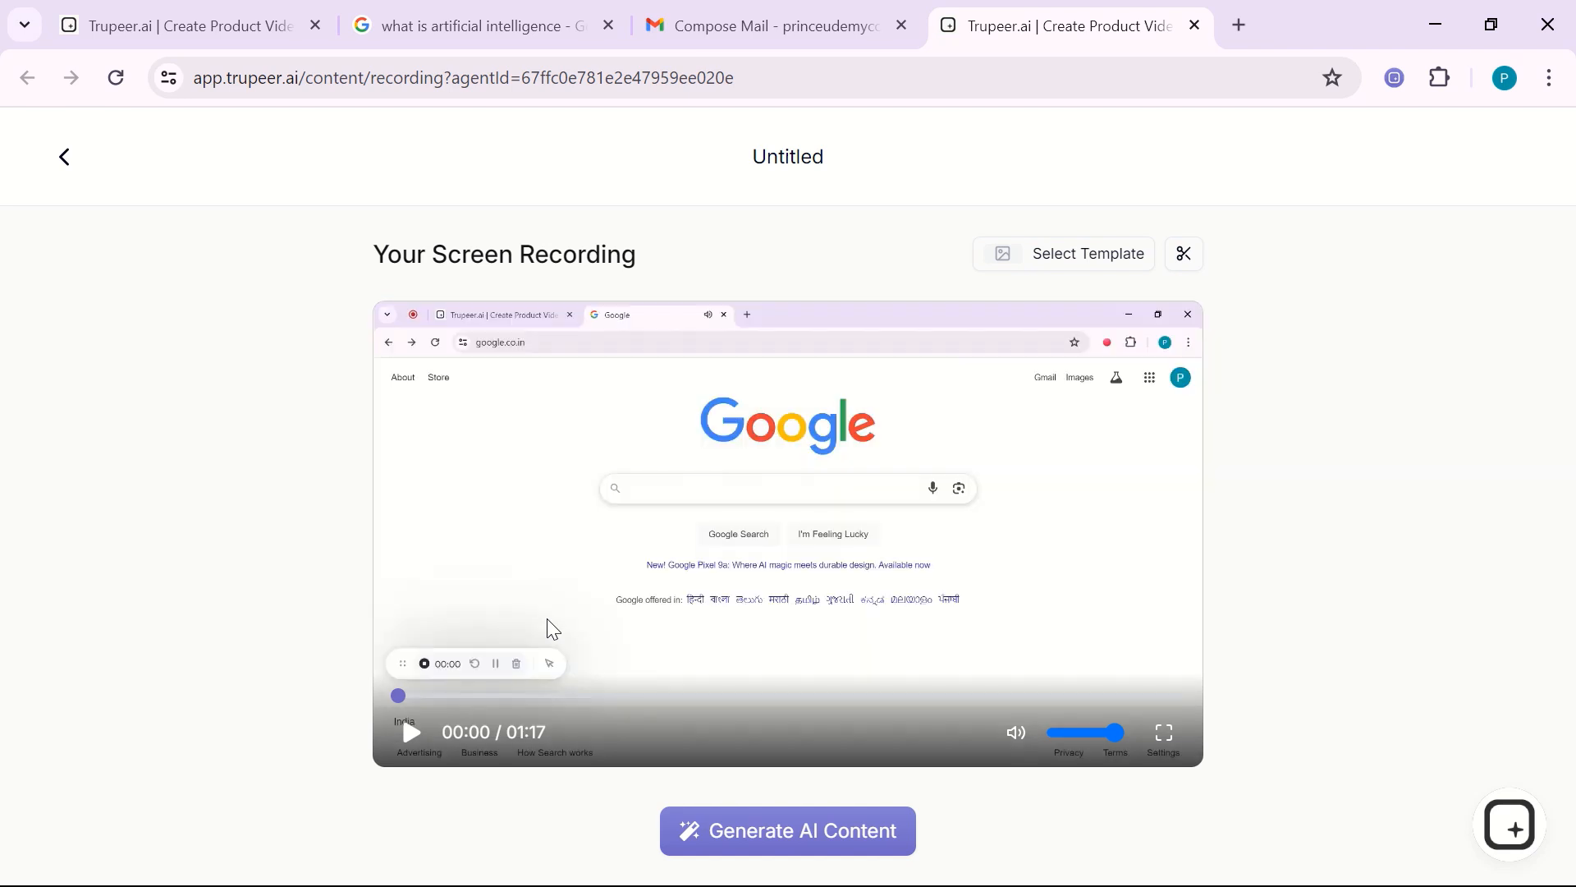
left_click(410, 735)
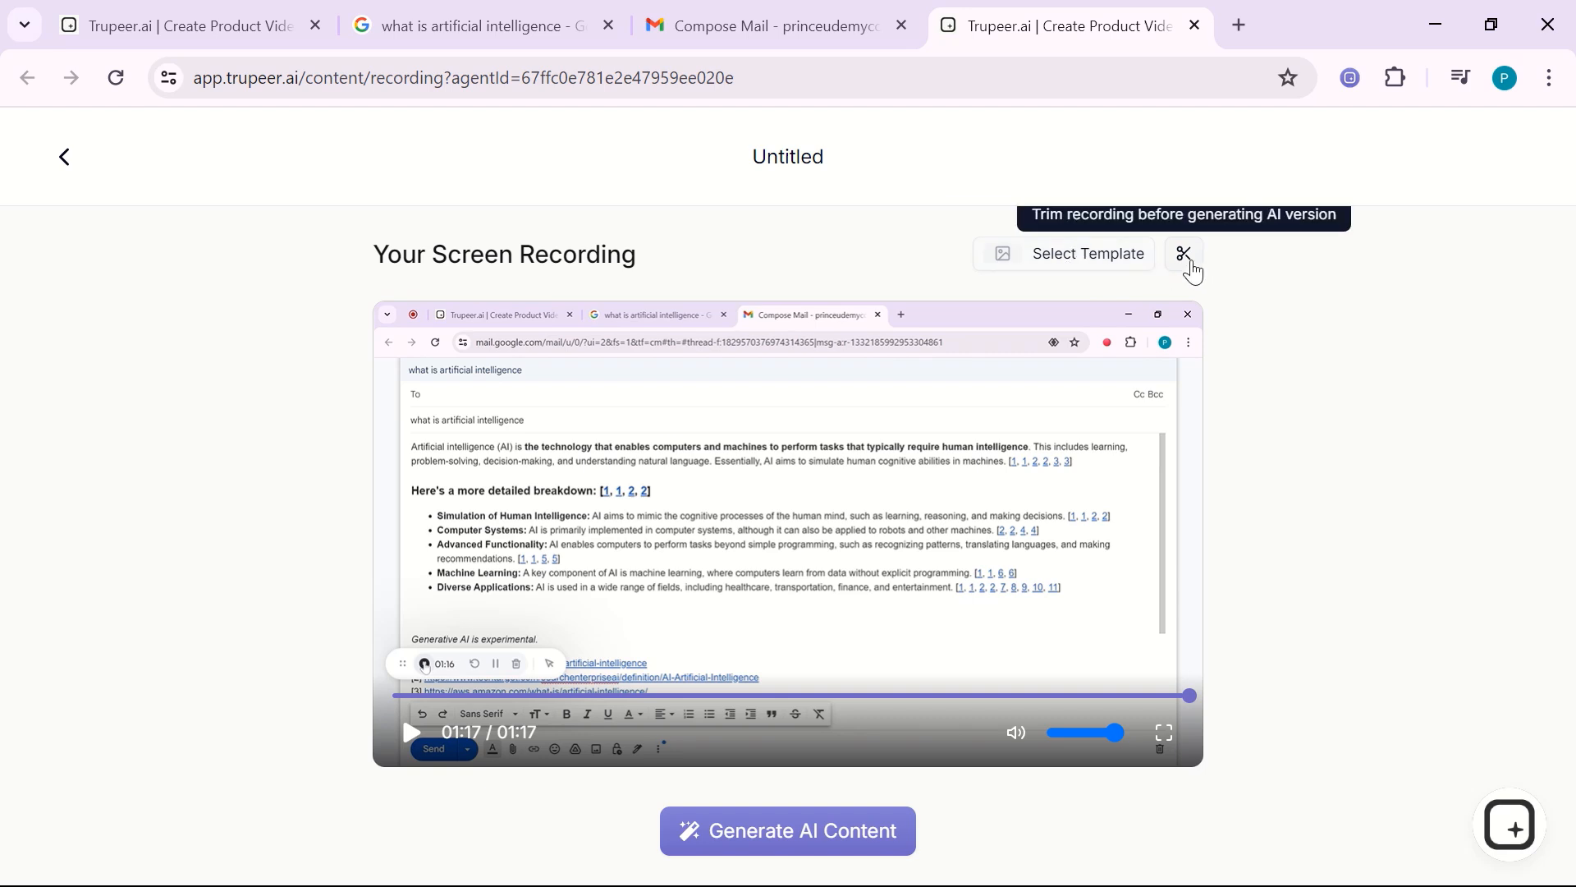
Compare the available templates and apply the User Onboarding template to the recording
left_click(1045, 264)
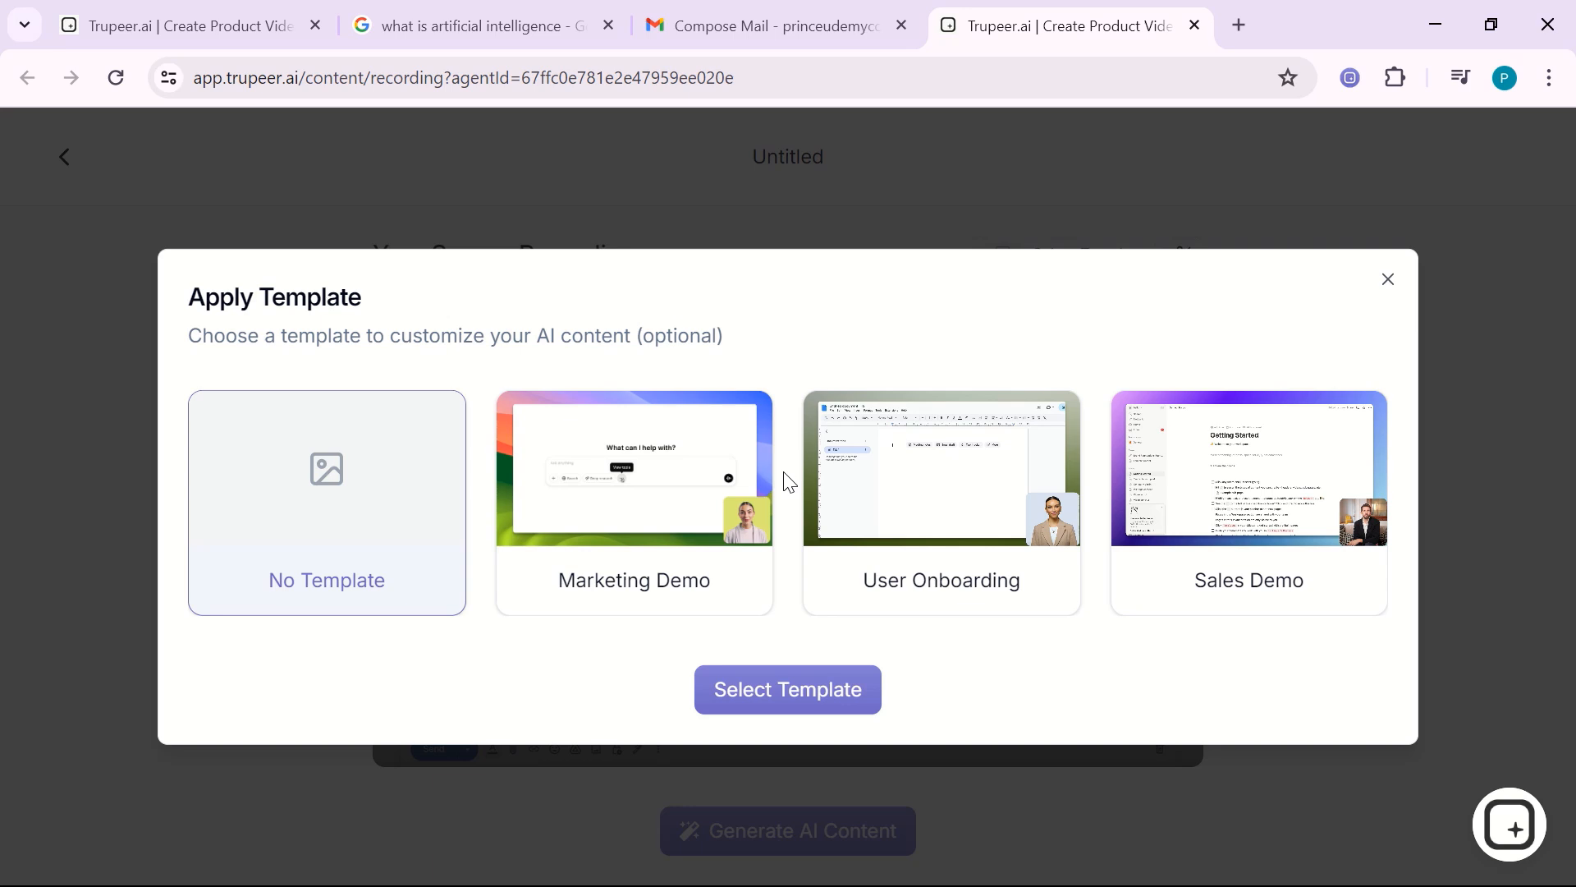
left_click(931, 485)
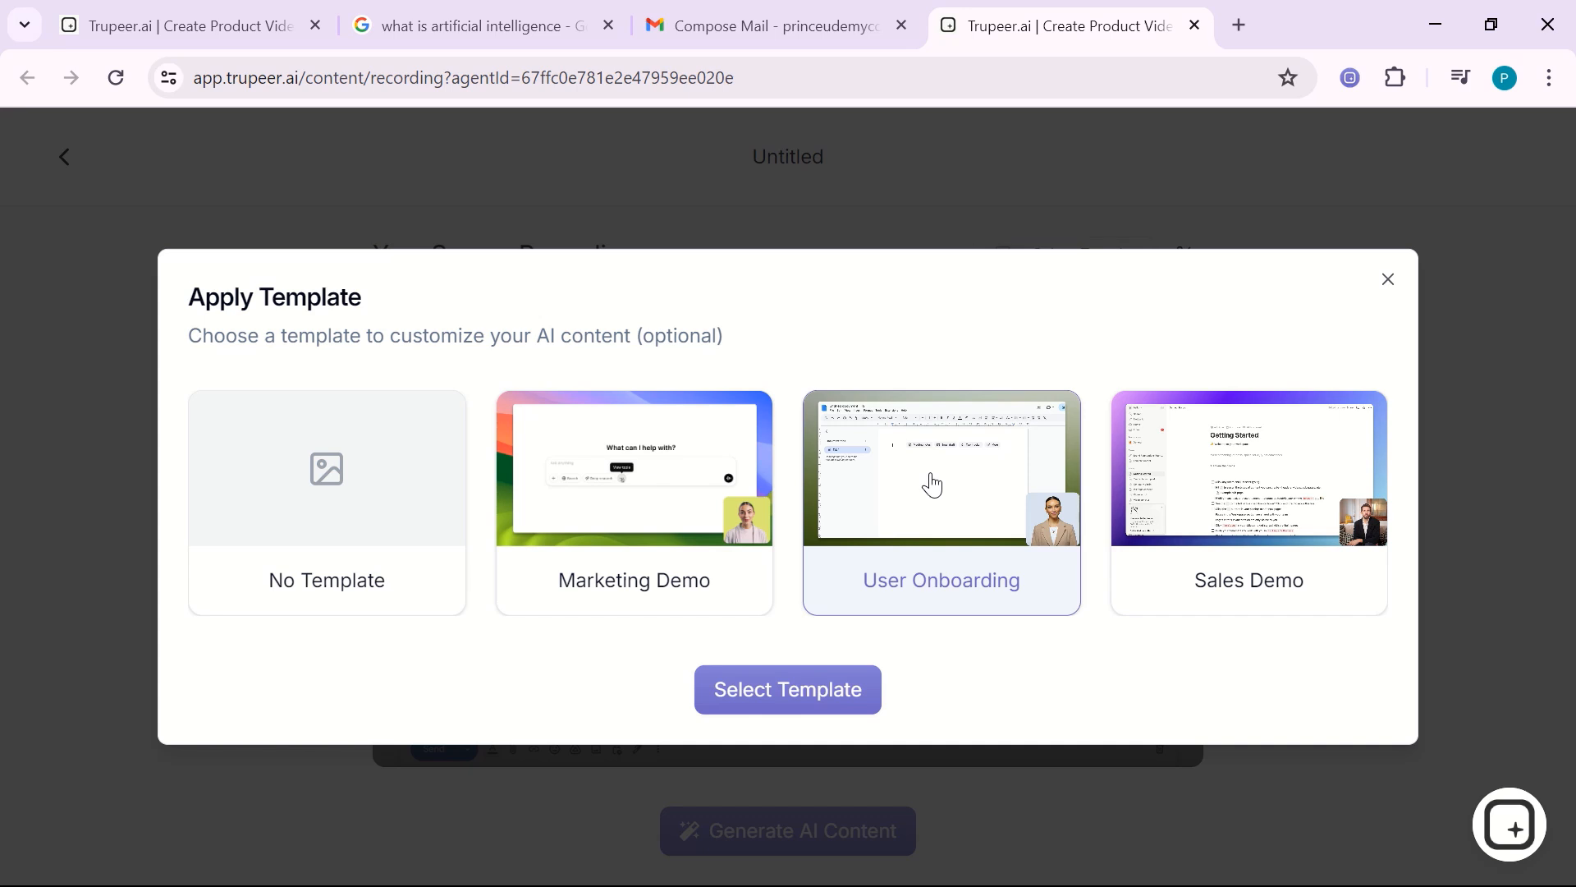
left_click(225, 553)
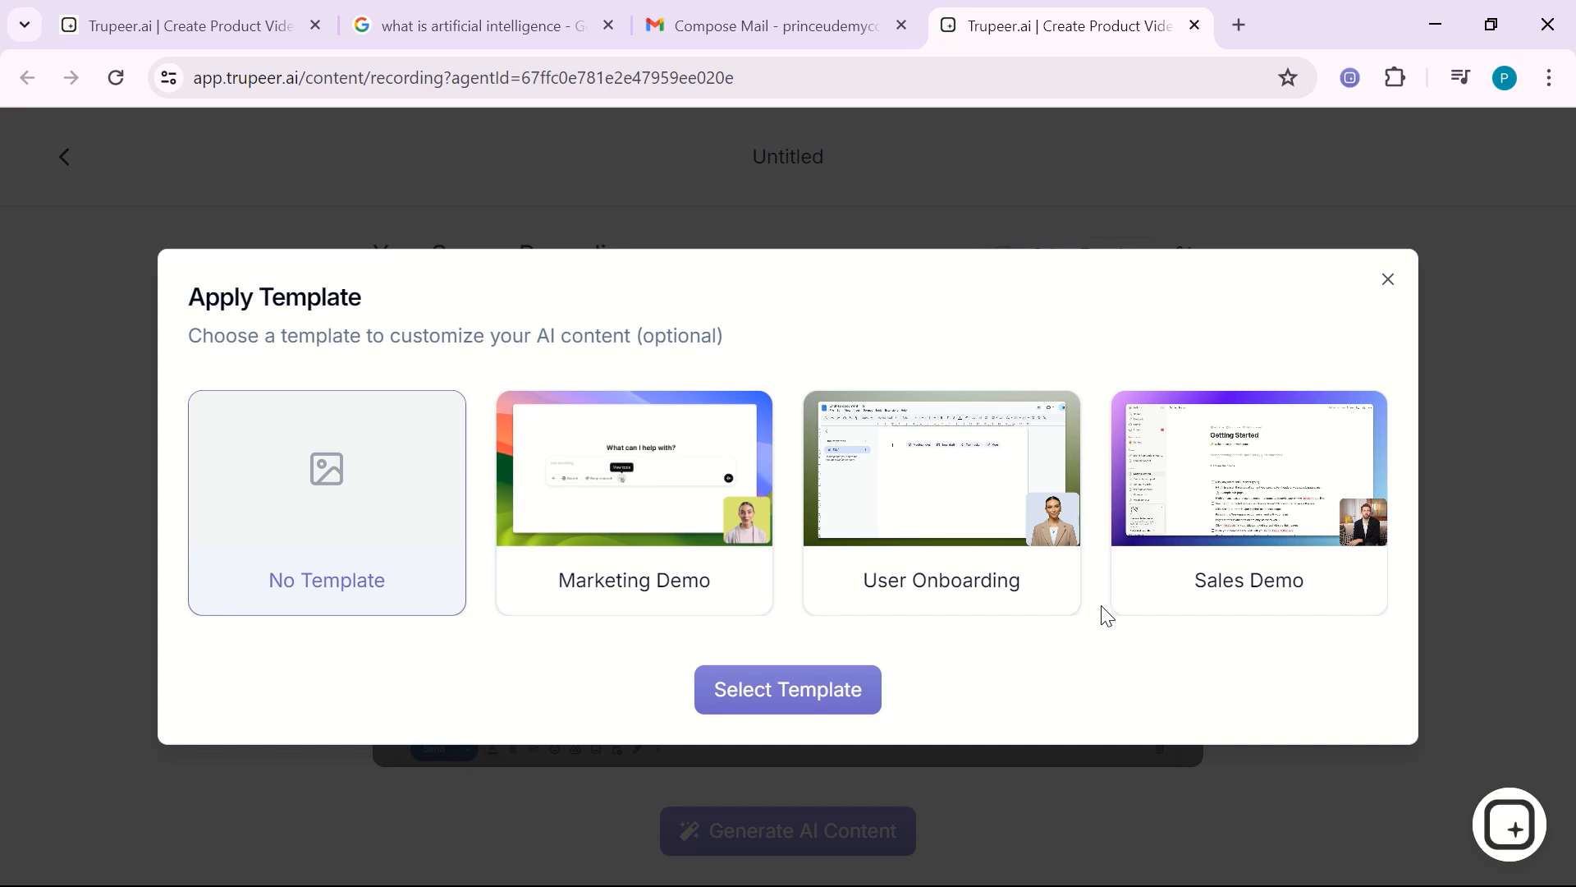
left_click(1177, 554)
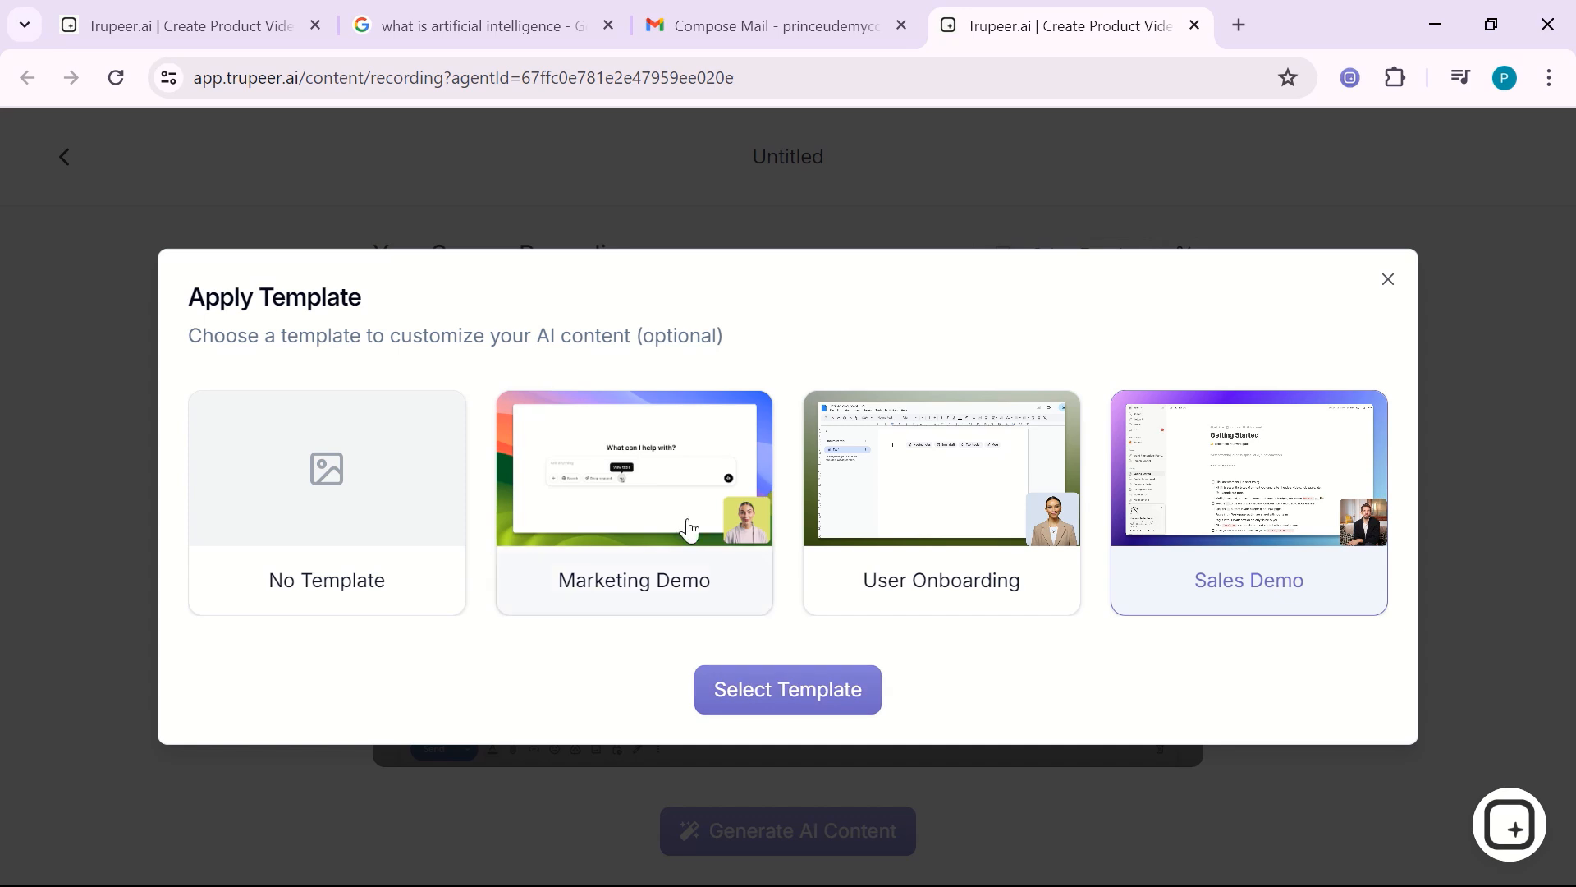
left_click(829, 514)
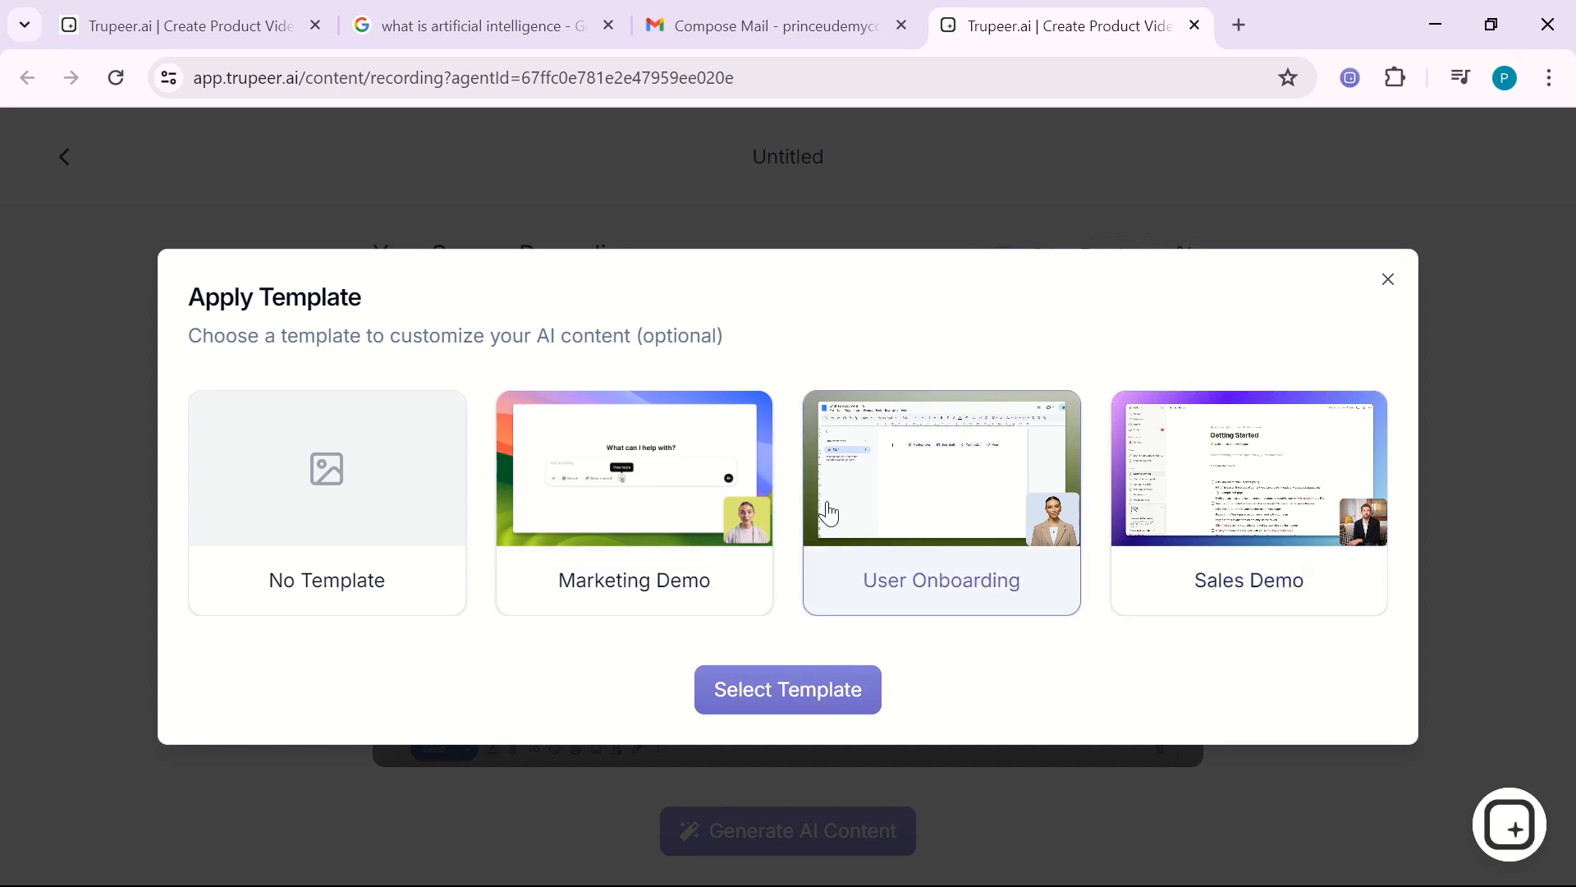
left_click(782, 692)
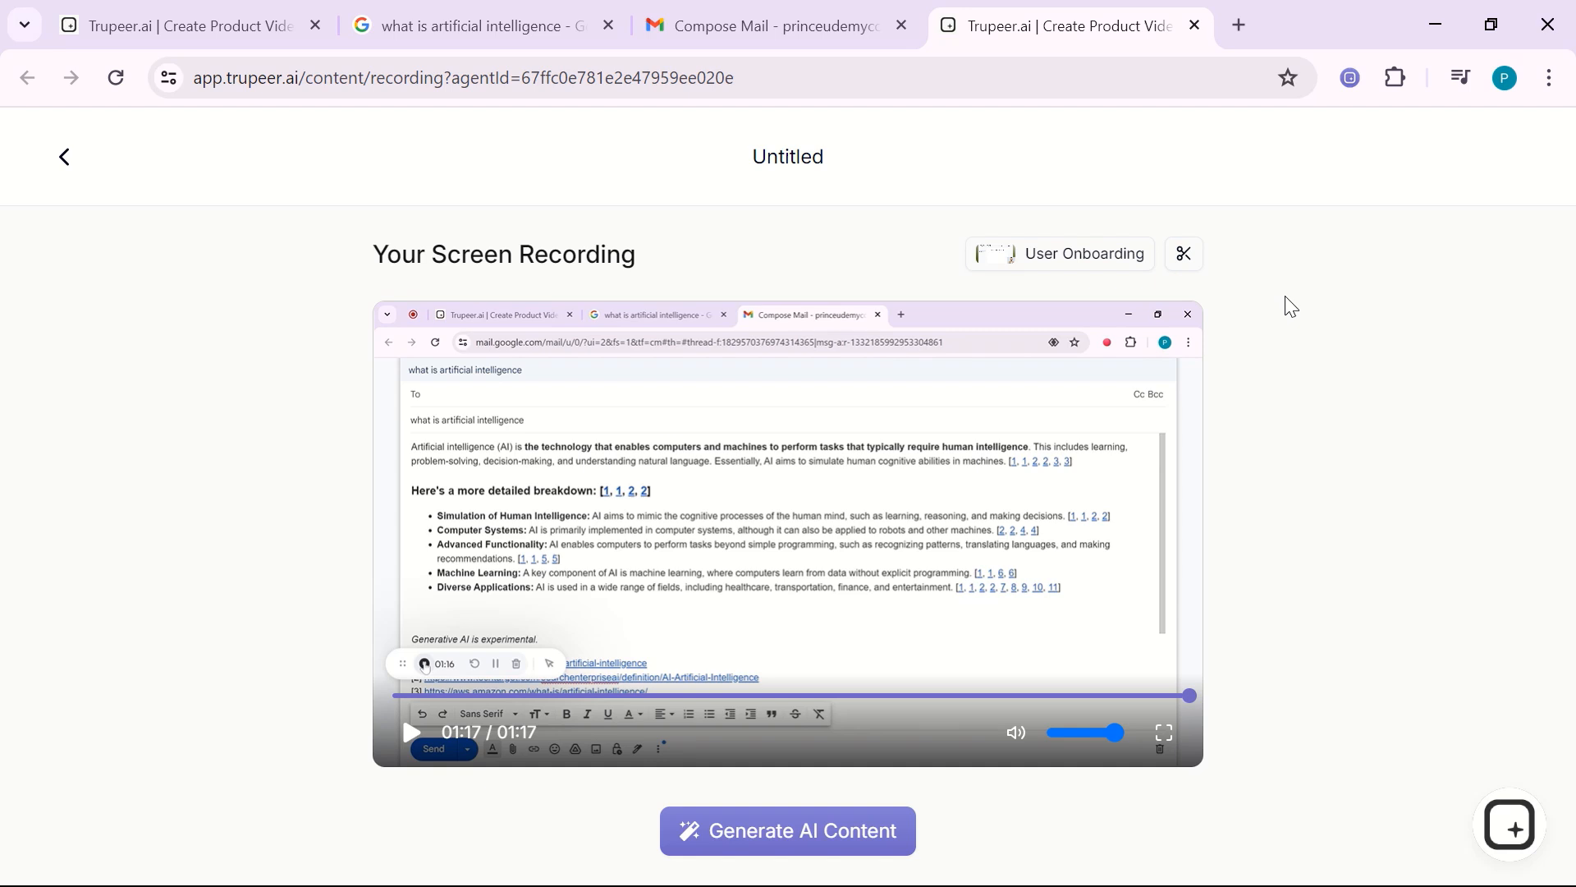
Open the recording for trimming, try cutting about 3 seconds off its start, and restore the full length
left_click(1186, 263)
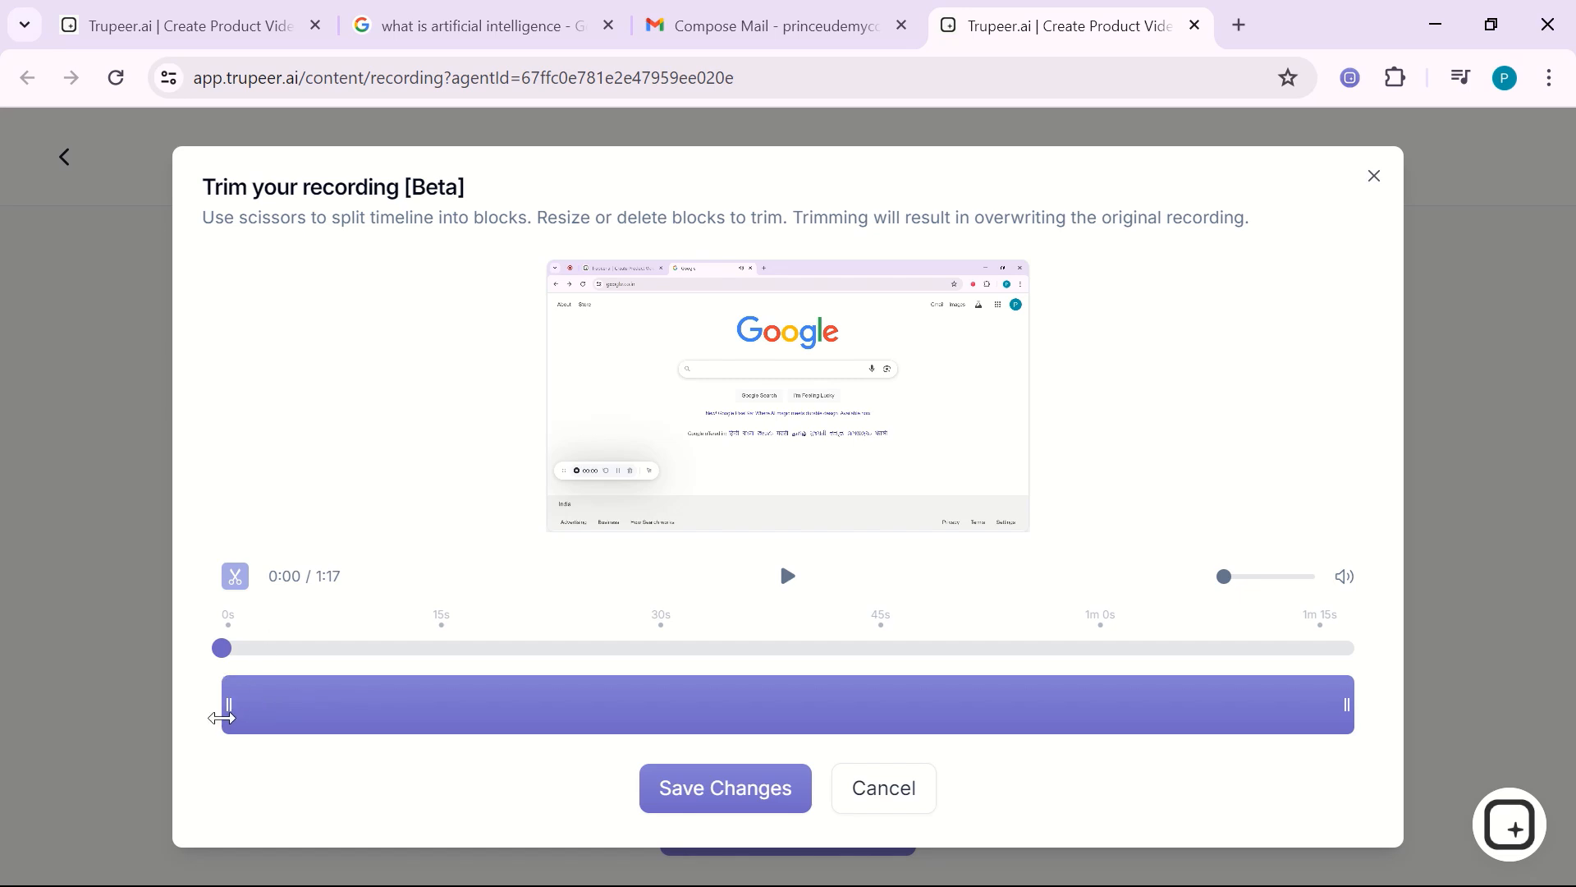
left_click_drag(221, 718, 264, 716)
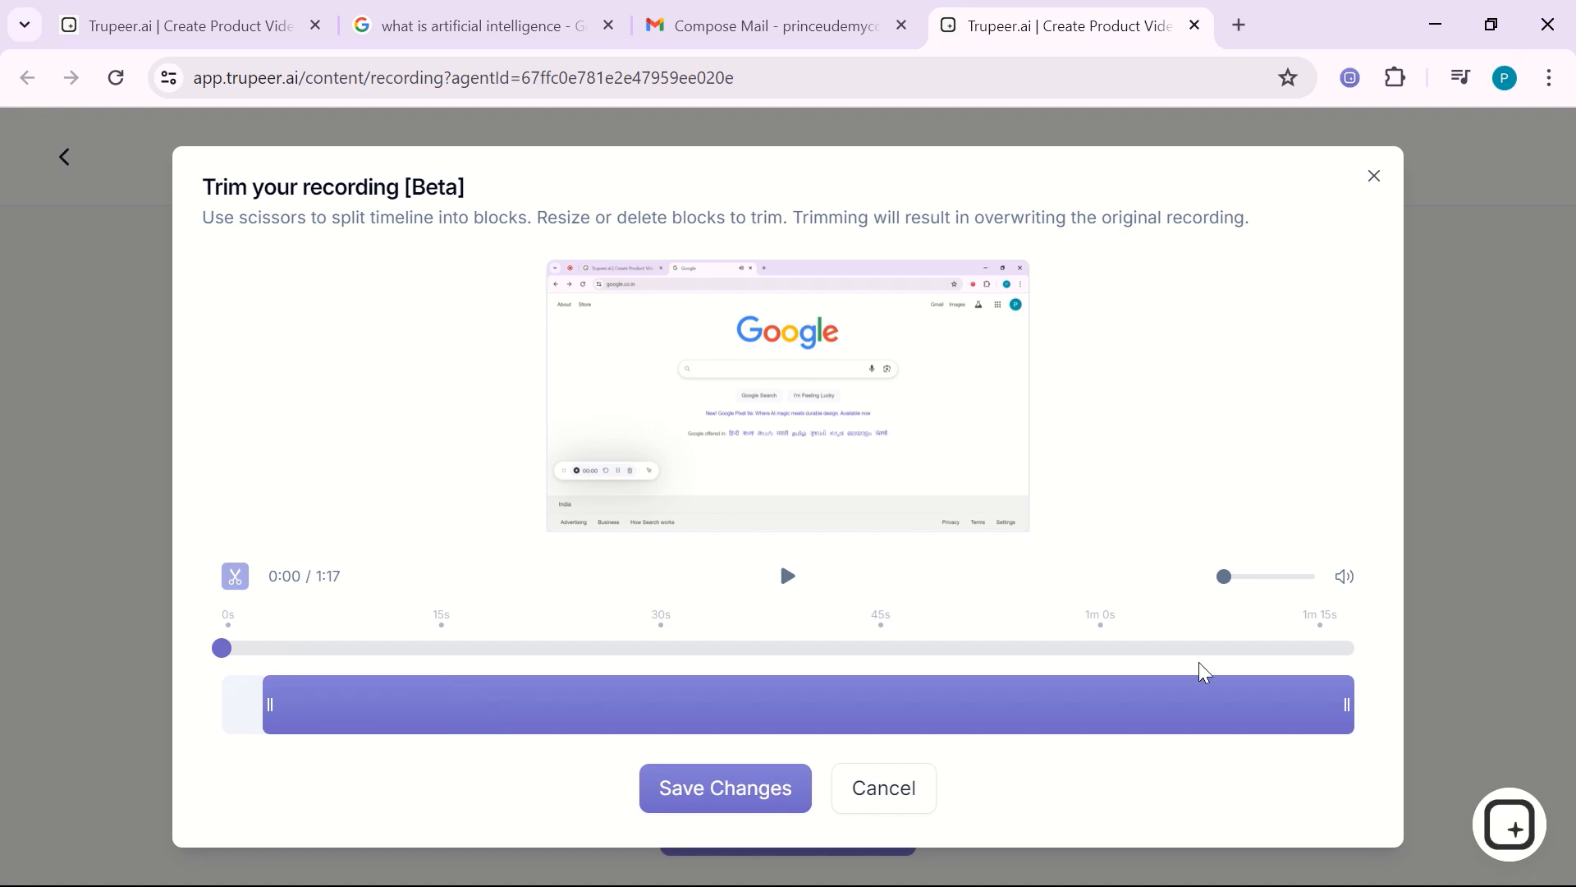
left_click_drag(1347, 704, 1382, 706)
left_click_drag(267, 717, 204, 724)
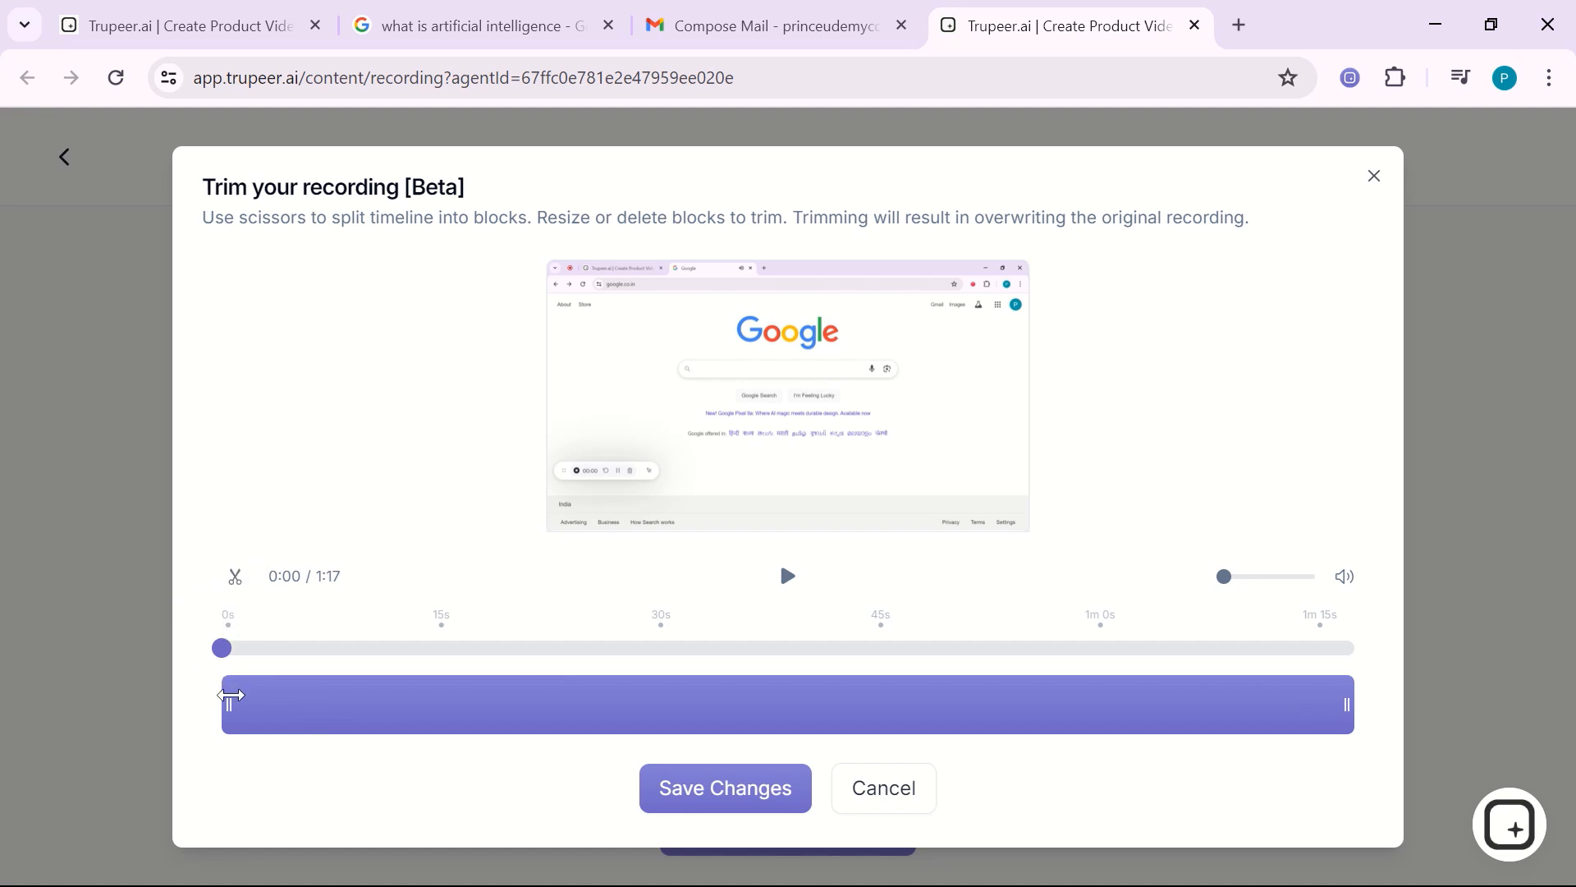
Try shortening the timeline block to about 30 seconds and moving it to the timeline's end, and extend it back to full length
left_click_drag(229, 700, 460, 684)
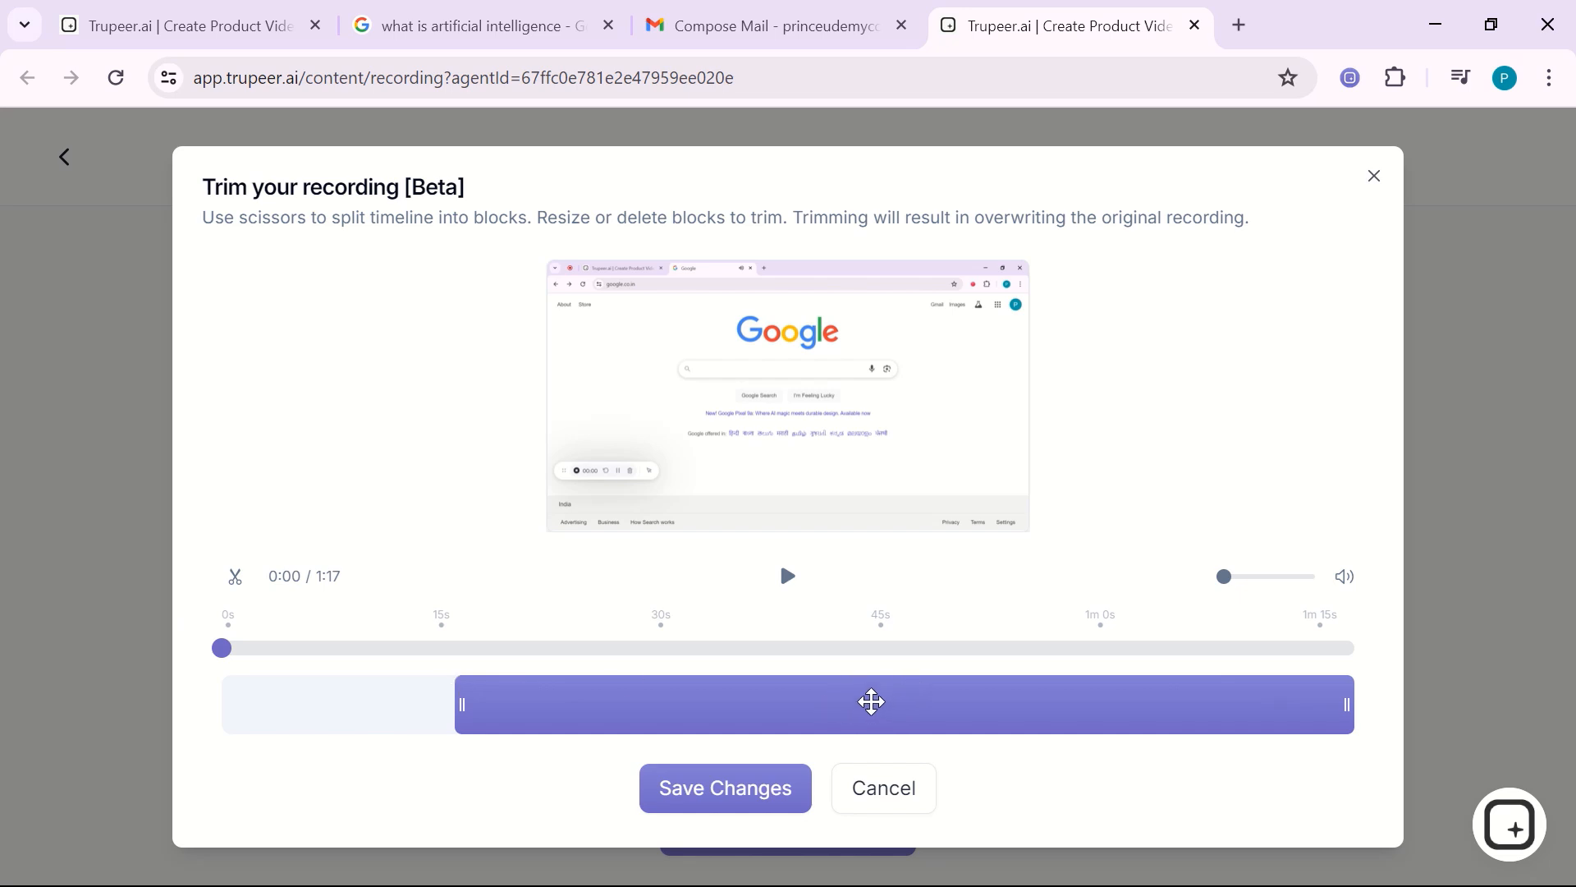
mouse_move(869, 701)
left_mouse_down()
mouse_move(623, 702)
mouse_move(893, 714)
left_mouse_up()
left_click_drag(661, 707, 406, 717)
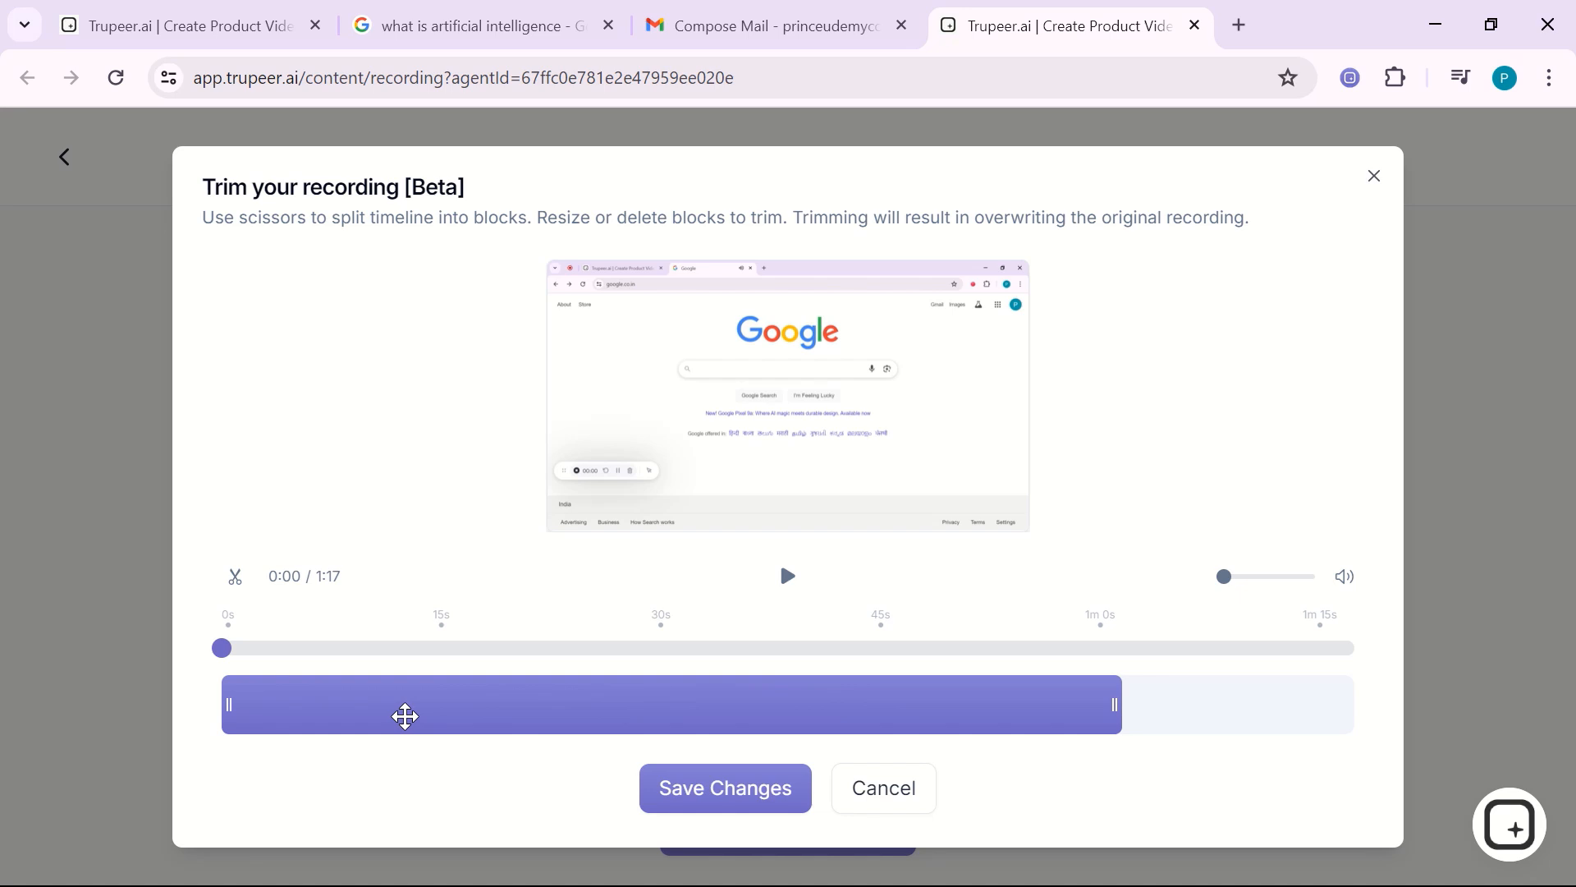
left_click_drag(1115, 706, 813, 708)
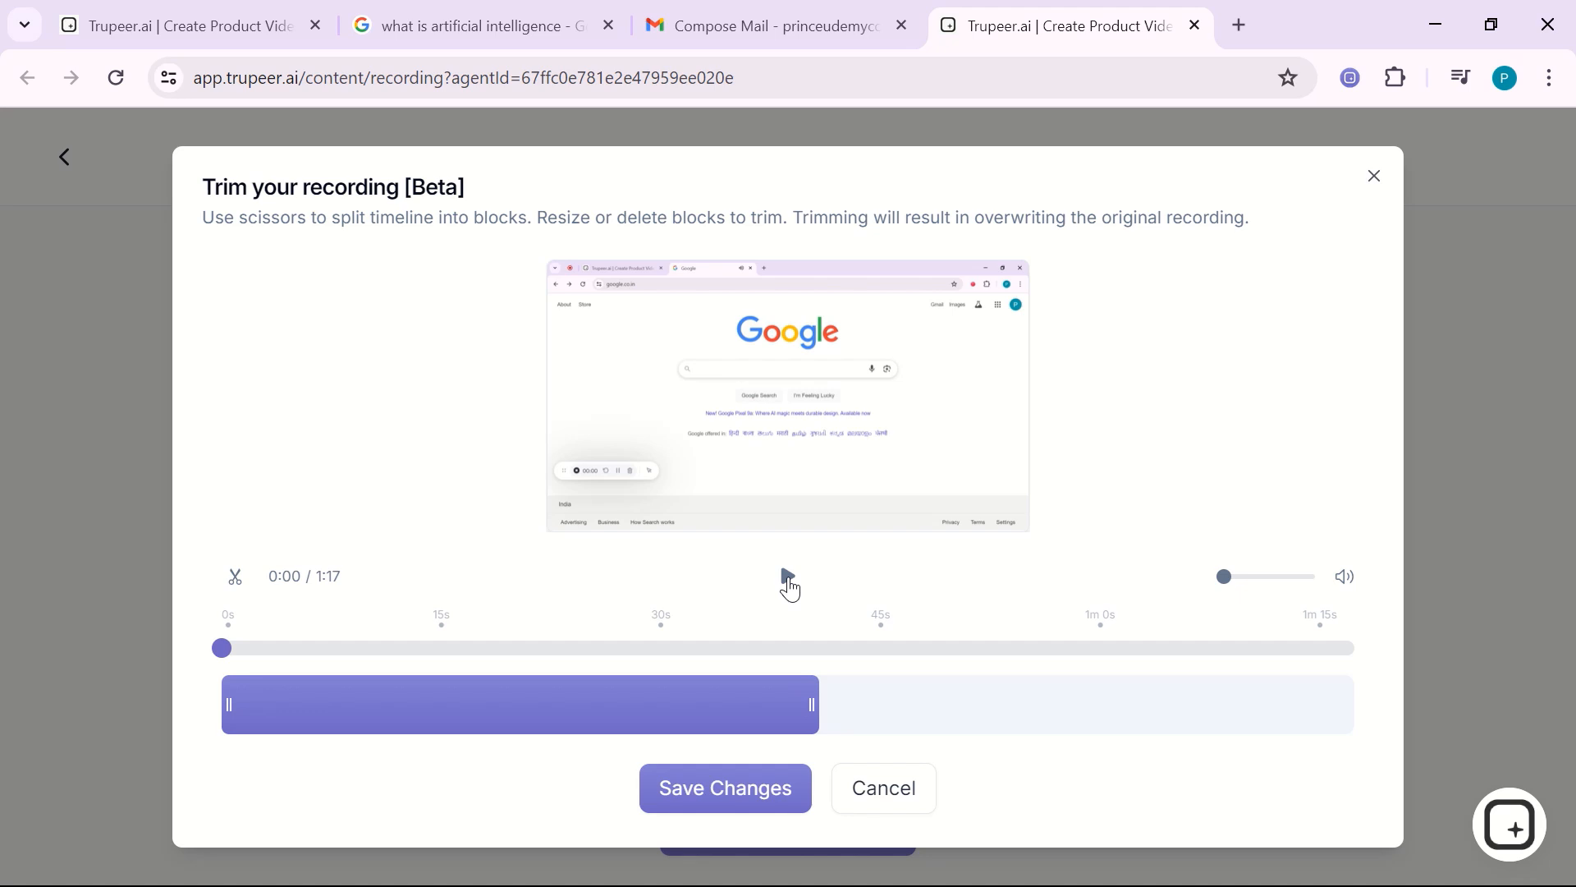
left_click_drag(814, 708, 661, 705)
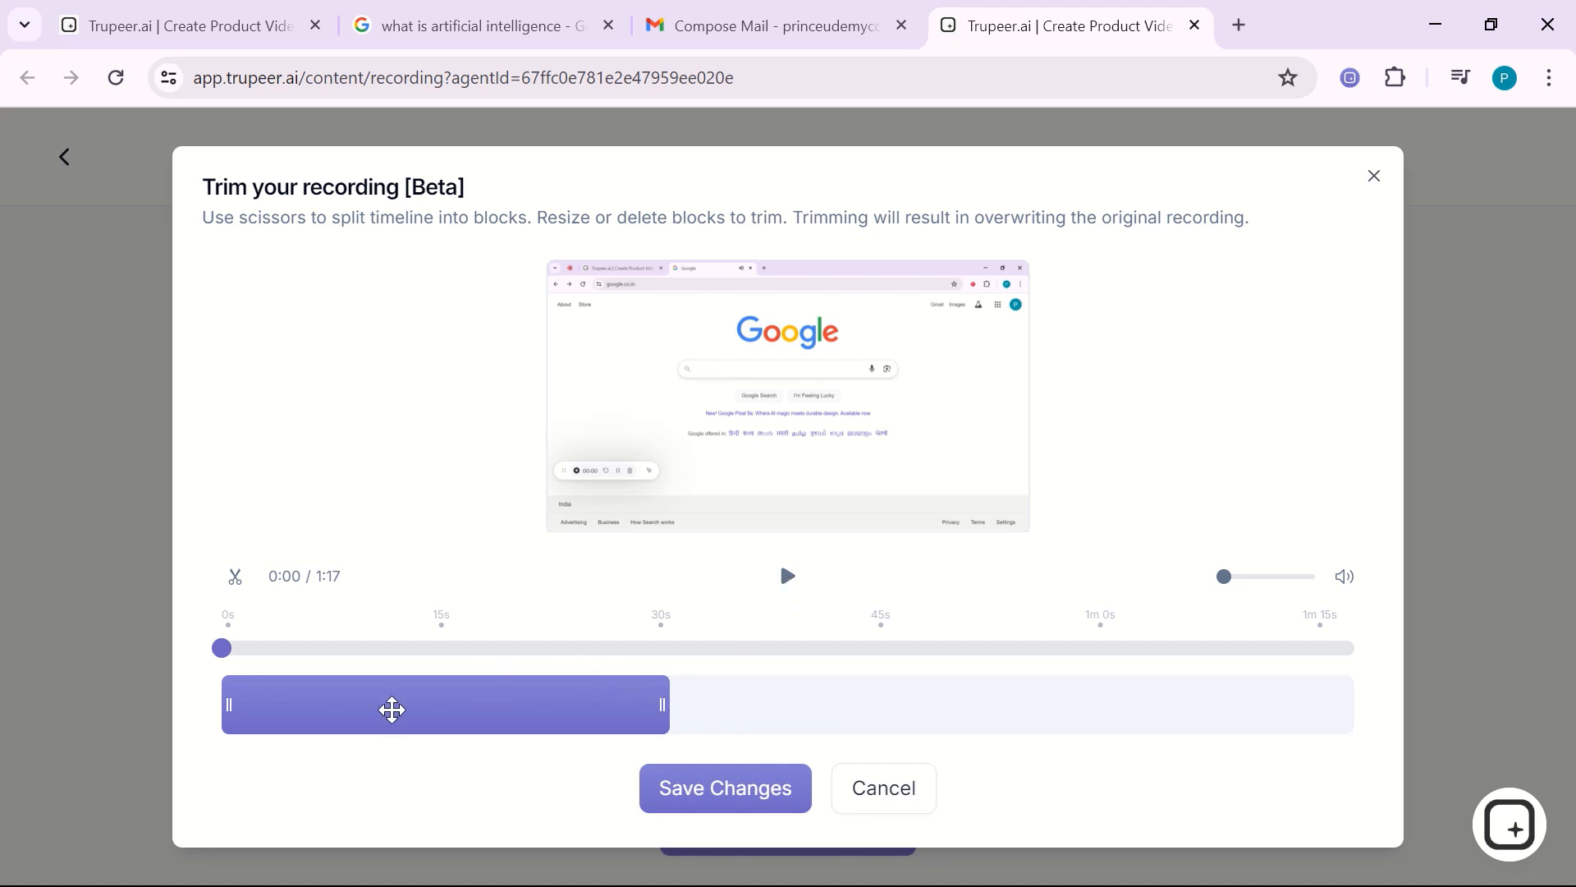
left_click_drag(393, 709, 1195, 715)
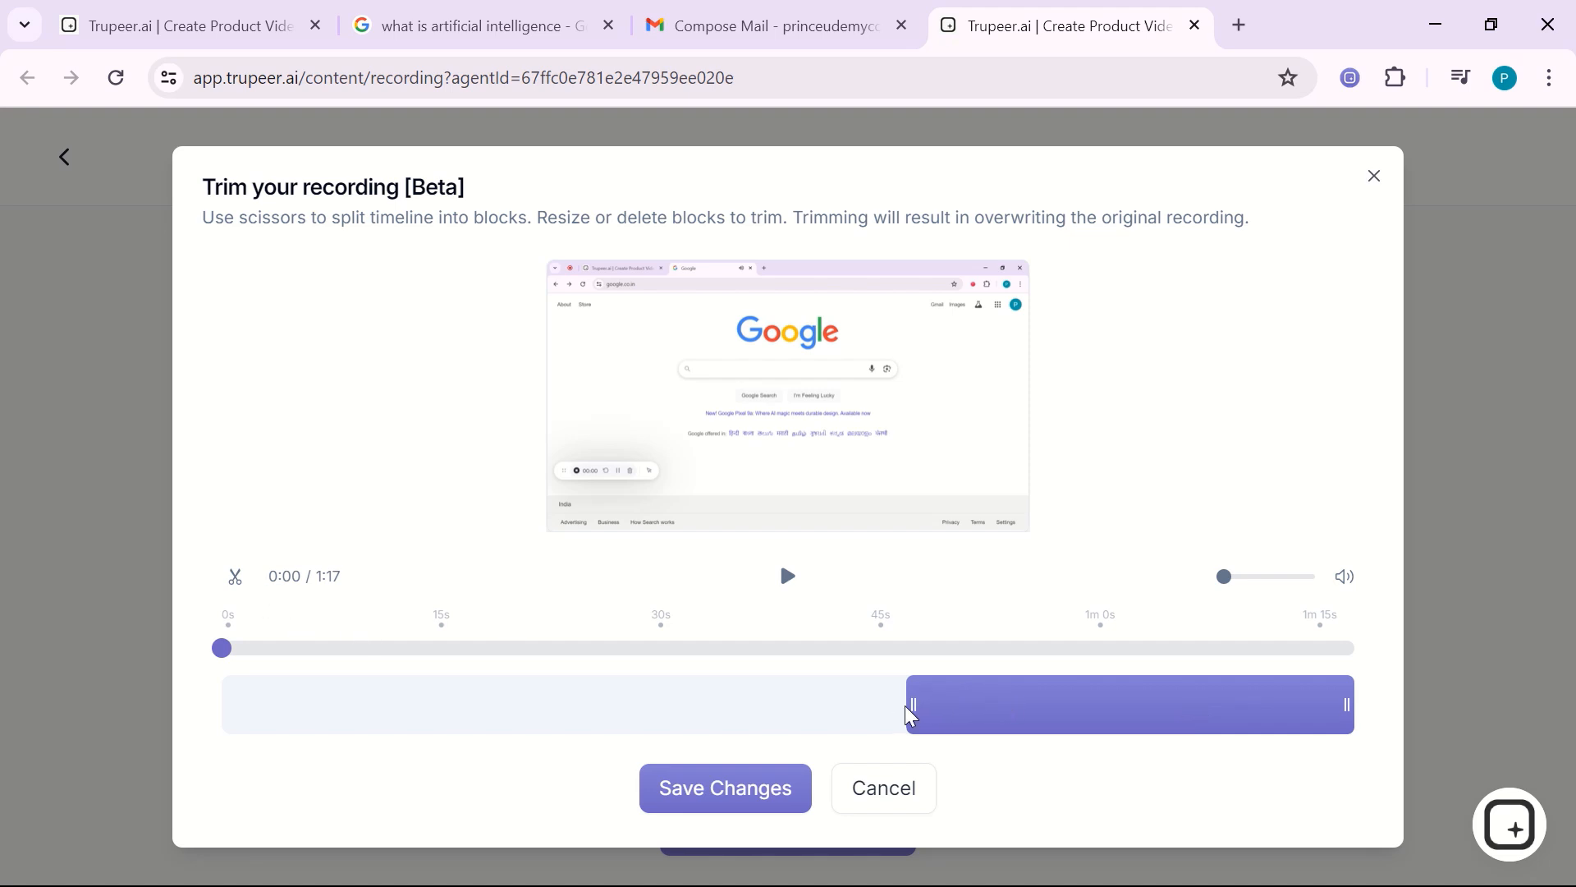
left_click_drag(917, 705, 218, 711)
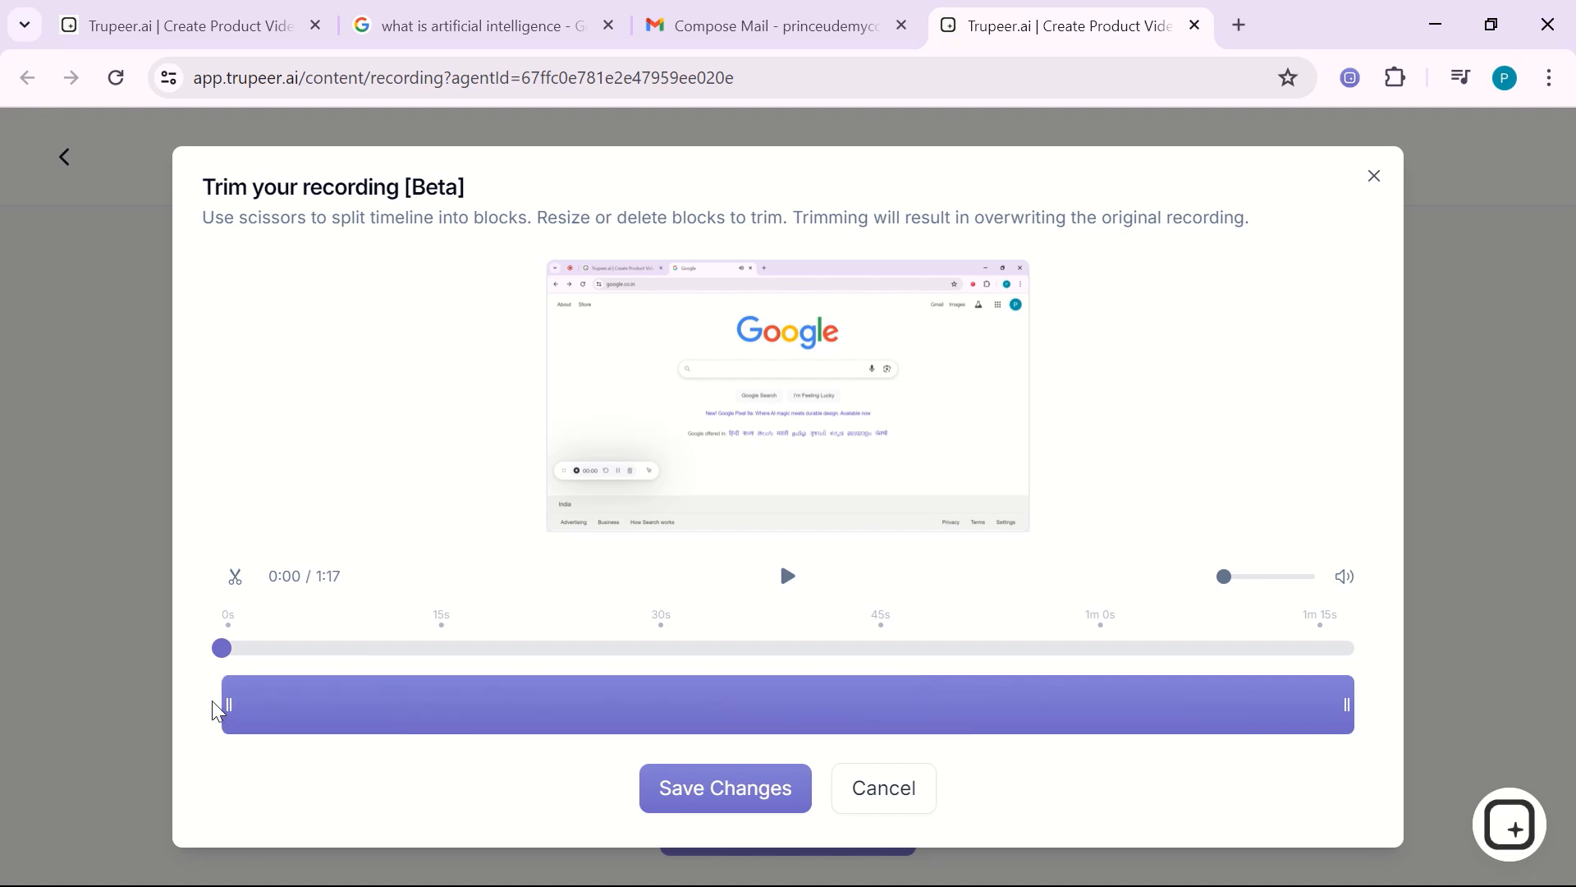
Try splitting the recording near its middle with a gap from about 35 to 42 seconds, test the timeline scale, and cancel trimming
left_click(237, 580)
left_click(802, 708)
left_click_drag(794, 711, 841, 704)
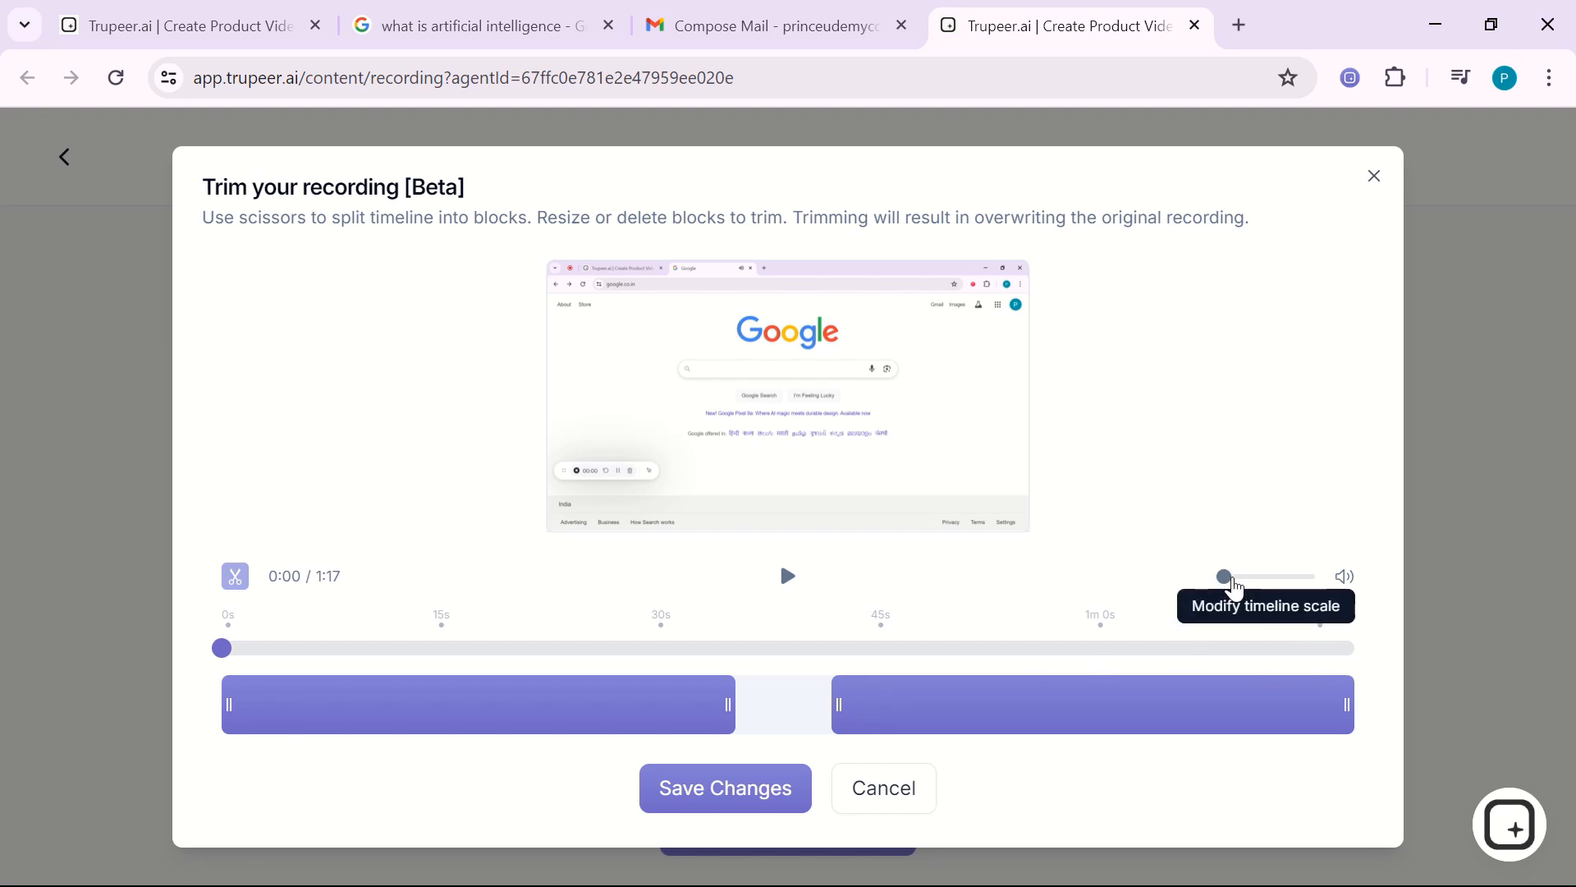
left_click_drag(1239, 587, 1309, 587)
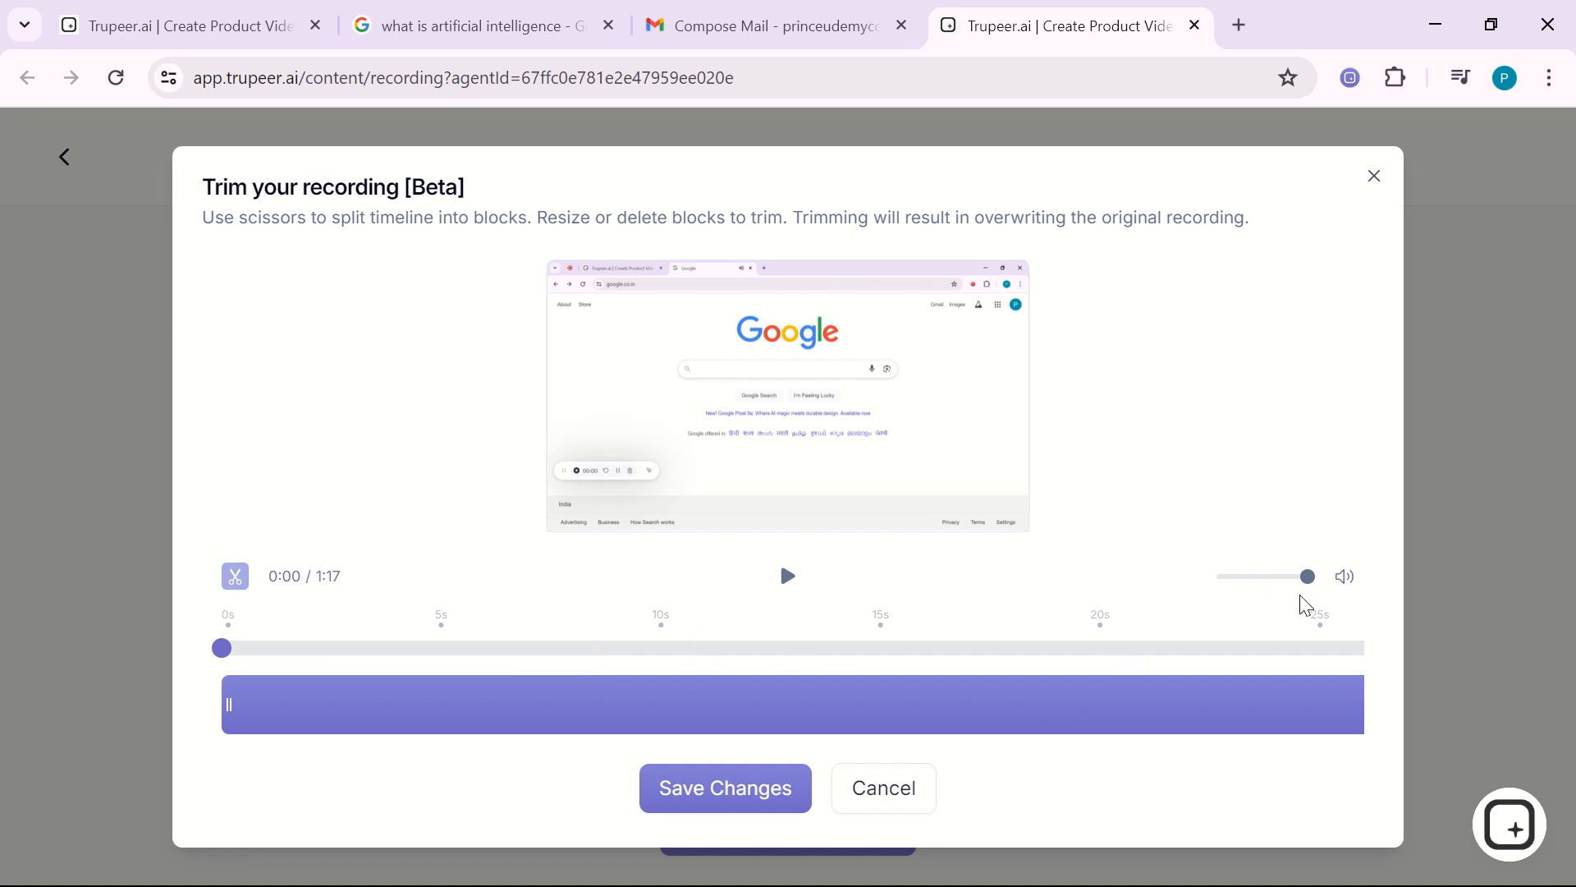
left_click_drag(1313, 589, 1212, 596)
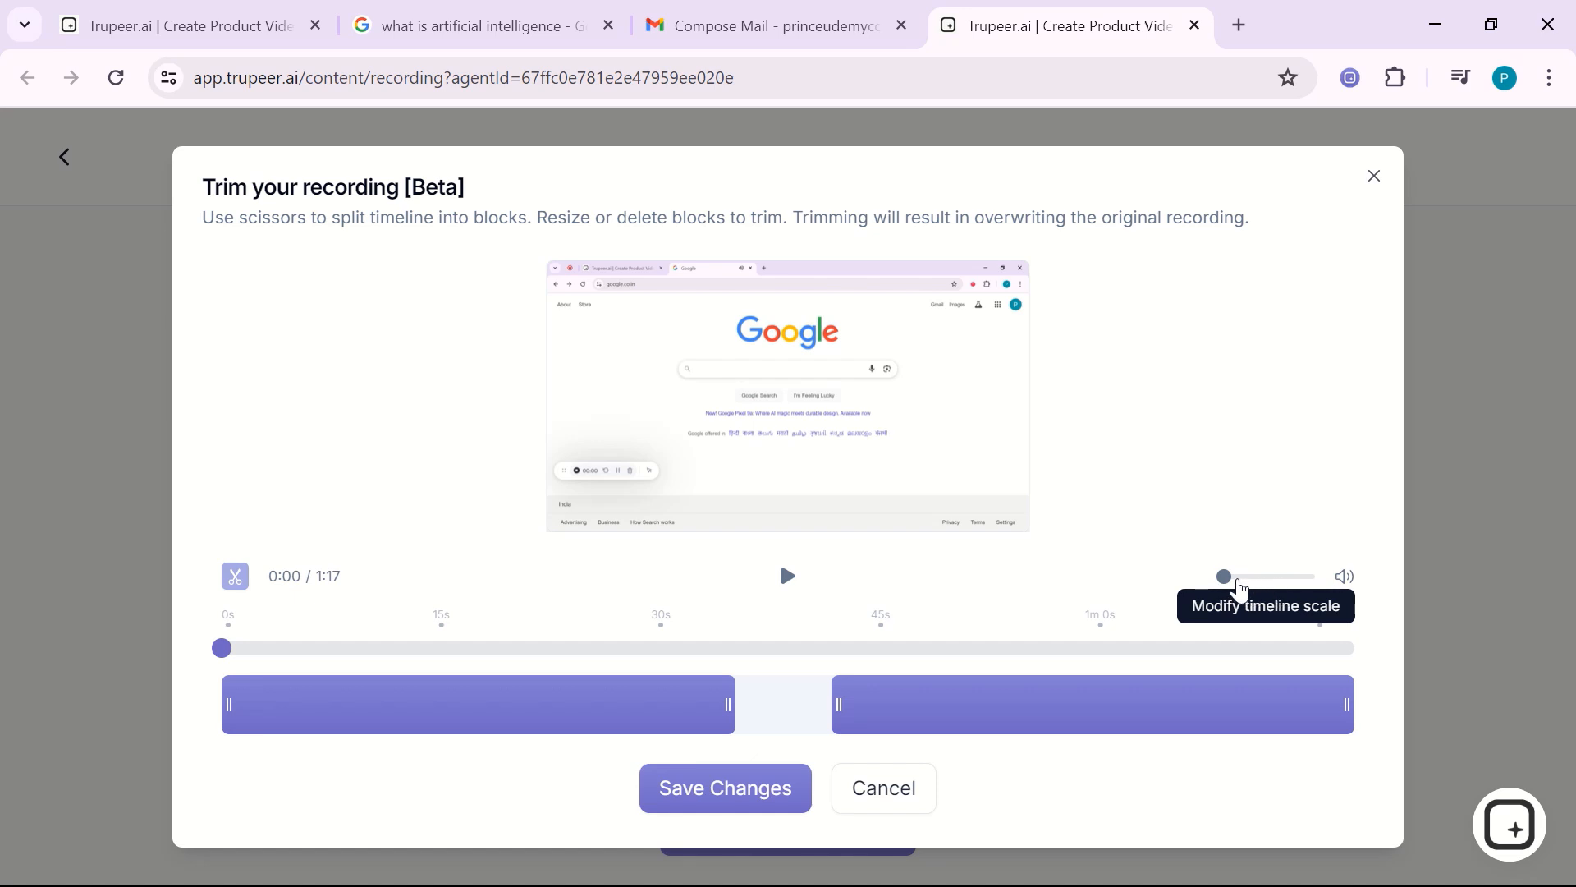
mouse_move(1231, 585)
left_mouse_down()
mouse_move(1277, 588)
mouse_move(1222, 586)
left_mouse_up()
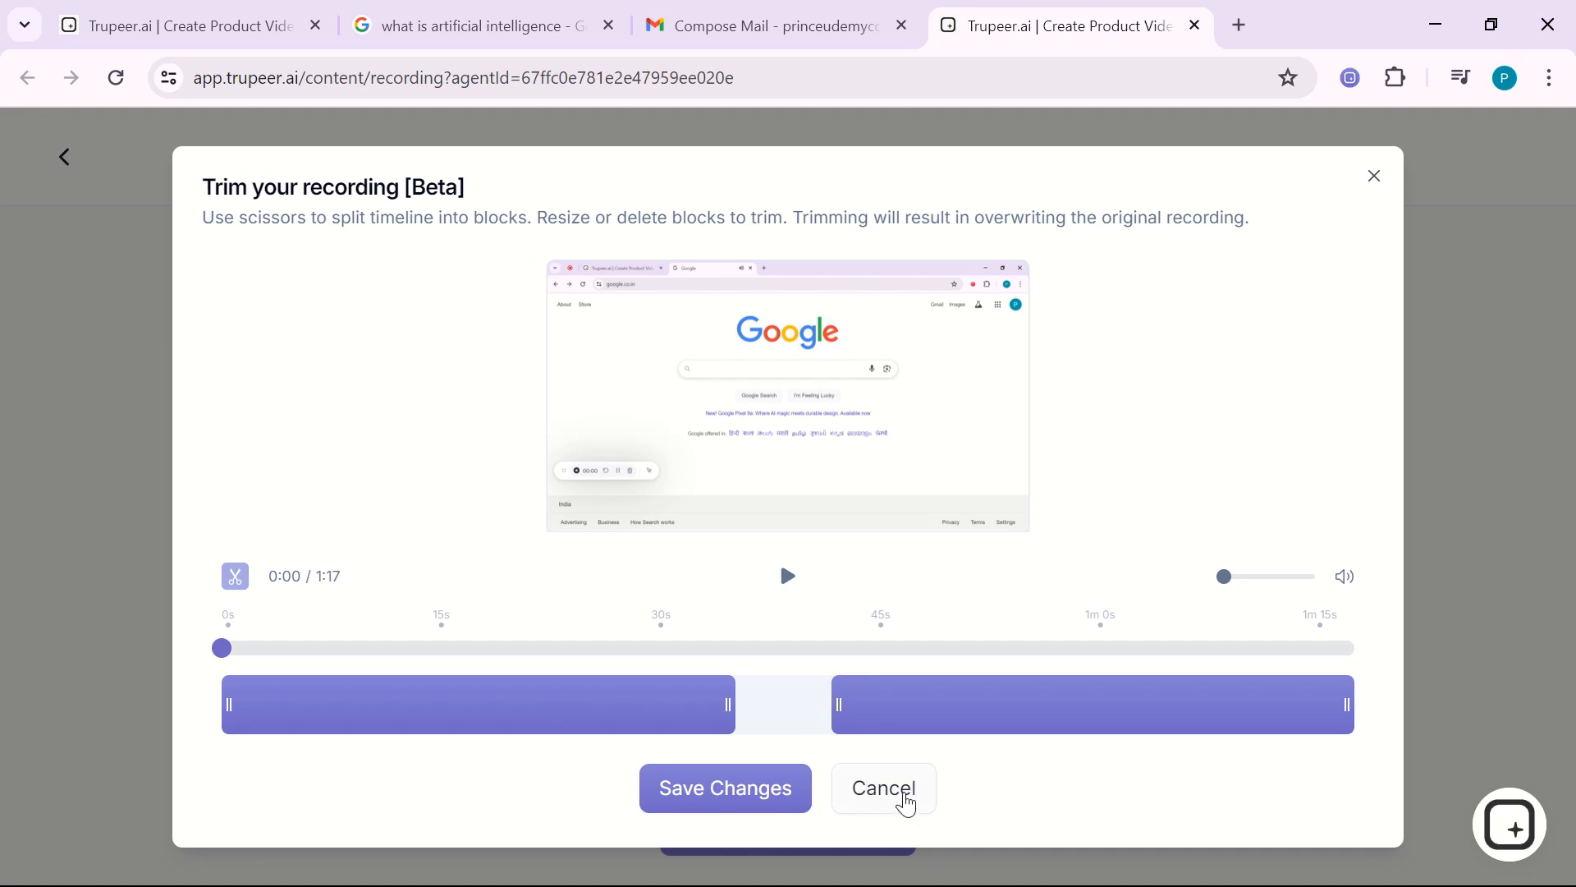
left_click(908, 801)
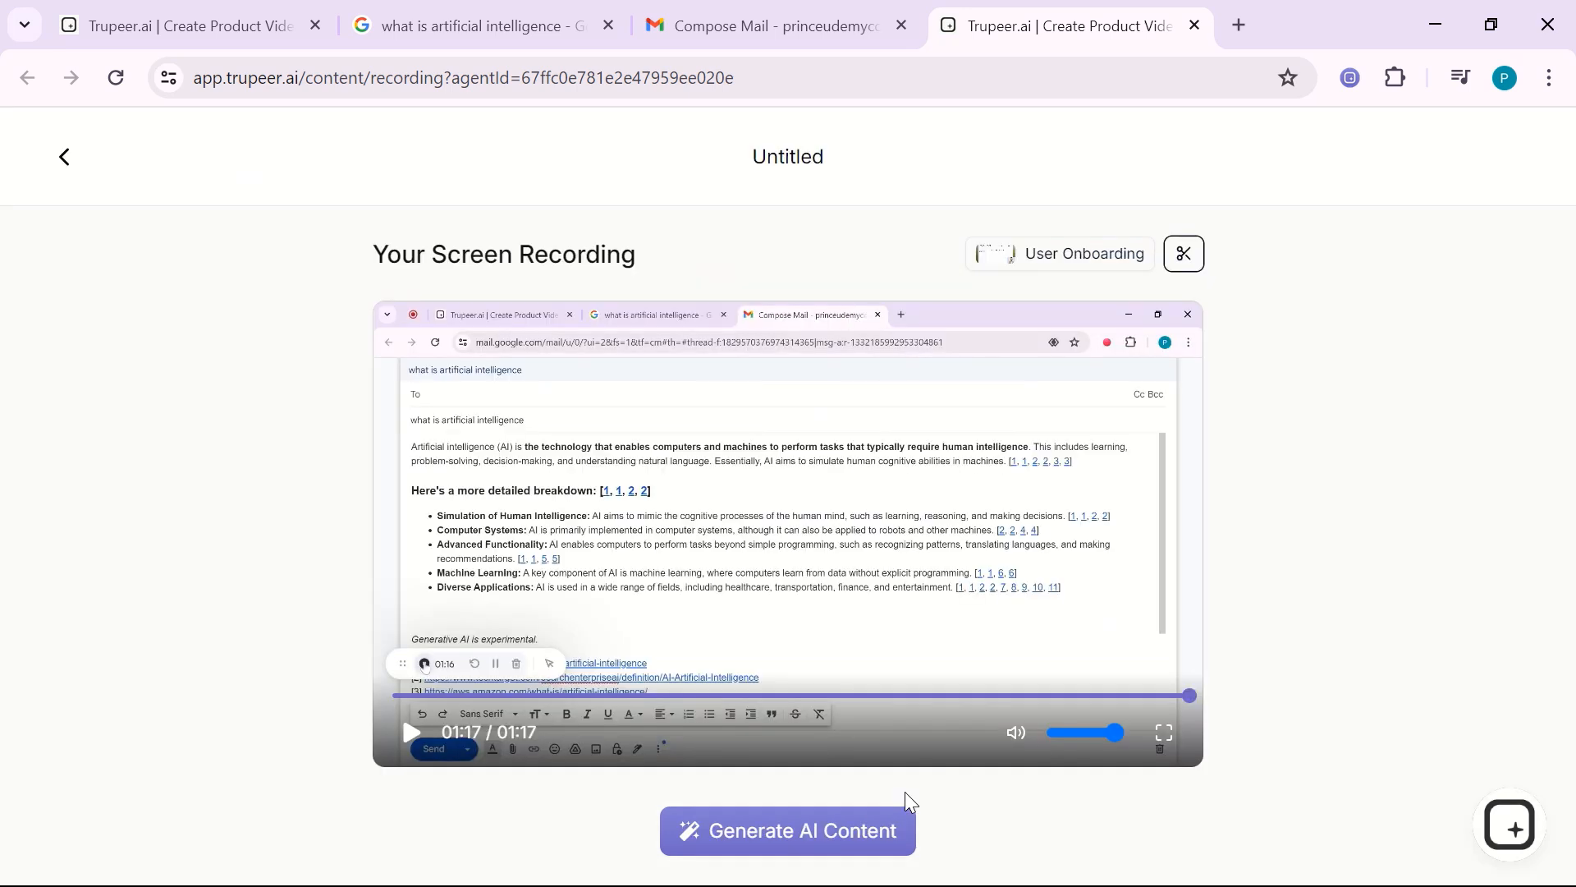
Title the recording "Google AI Overview Demo" and generate AI content from it
left_click(793, 154)
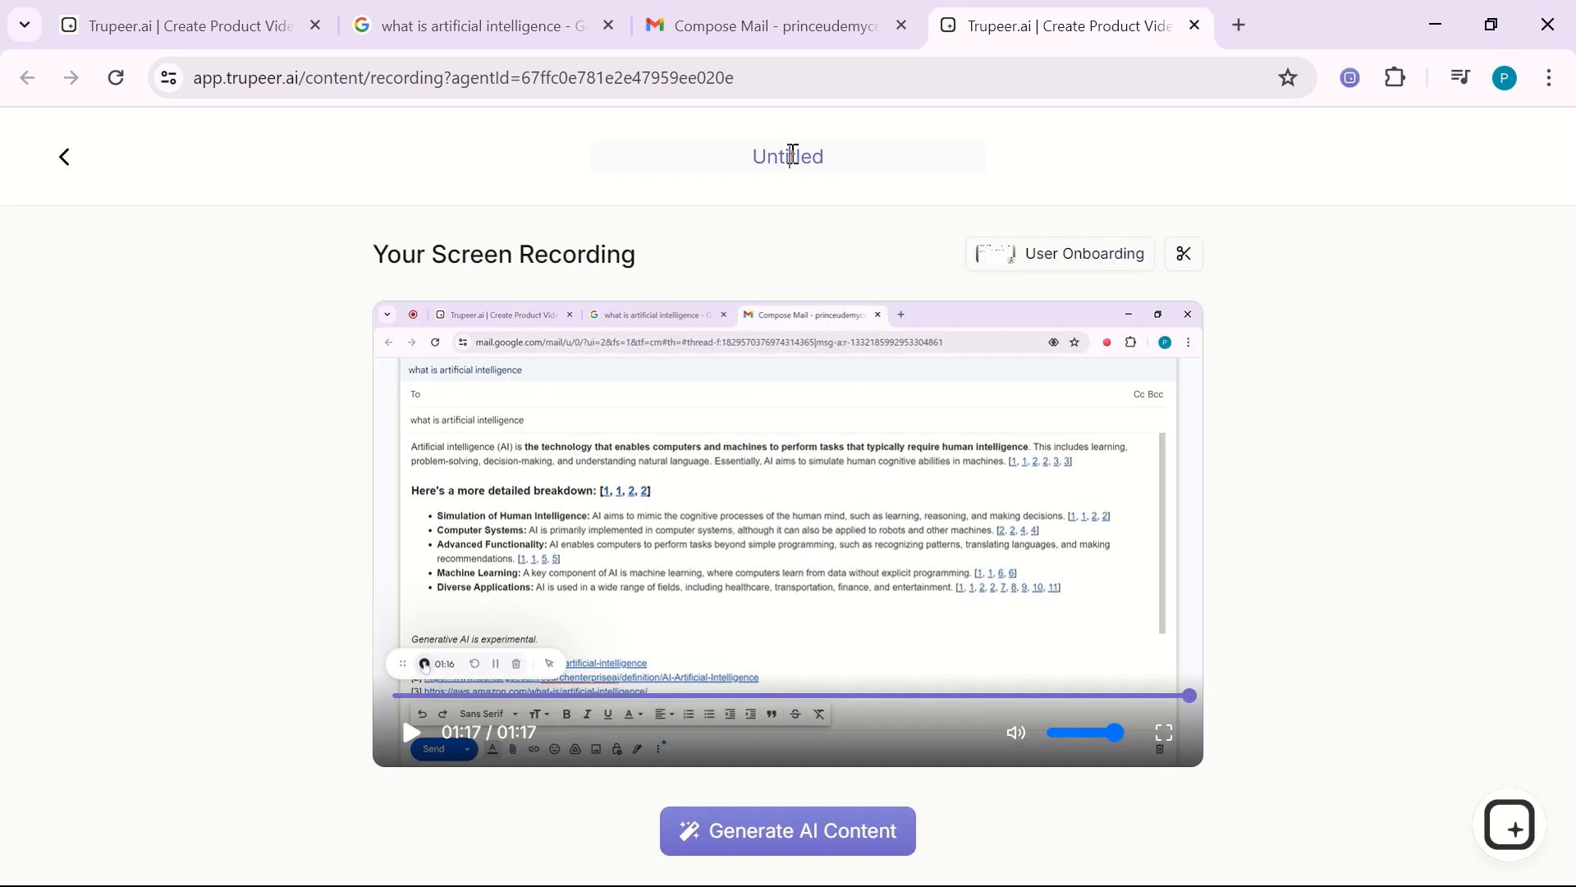
double_click(792, 154)
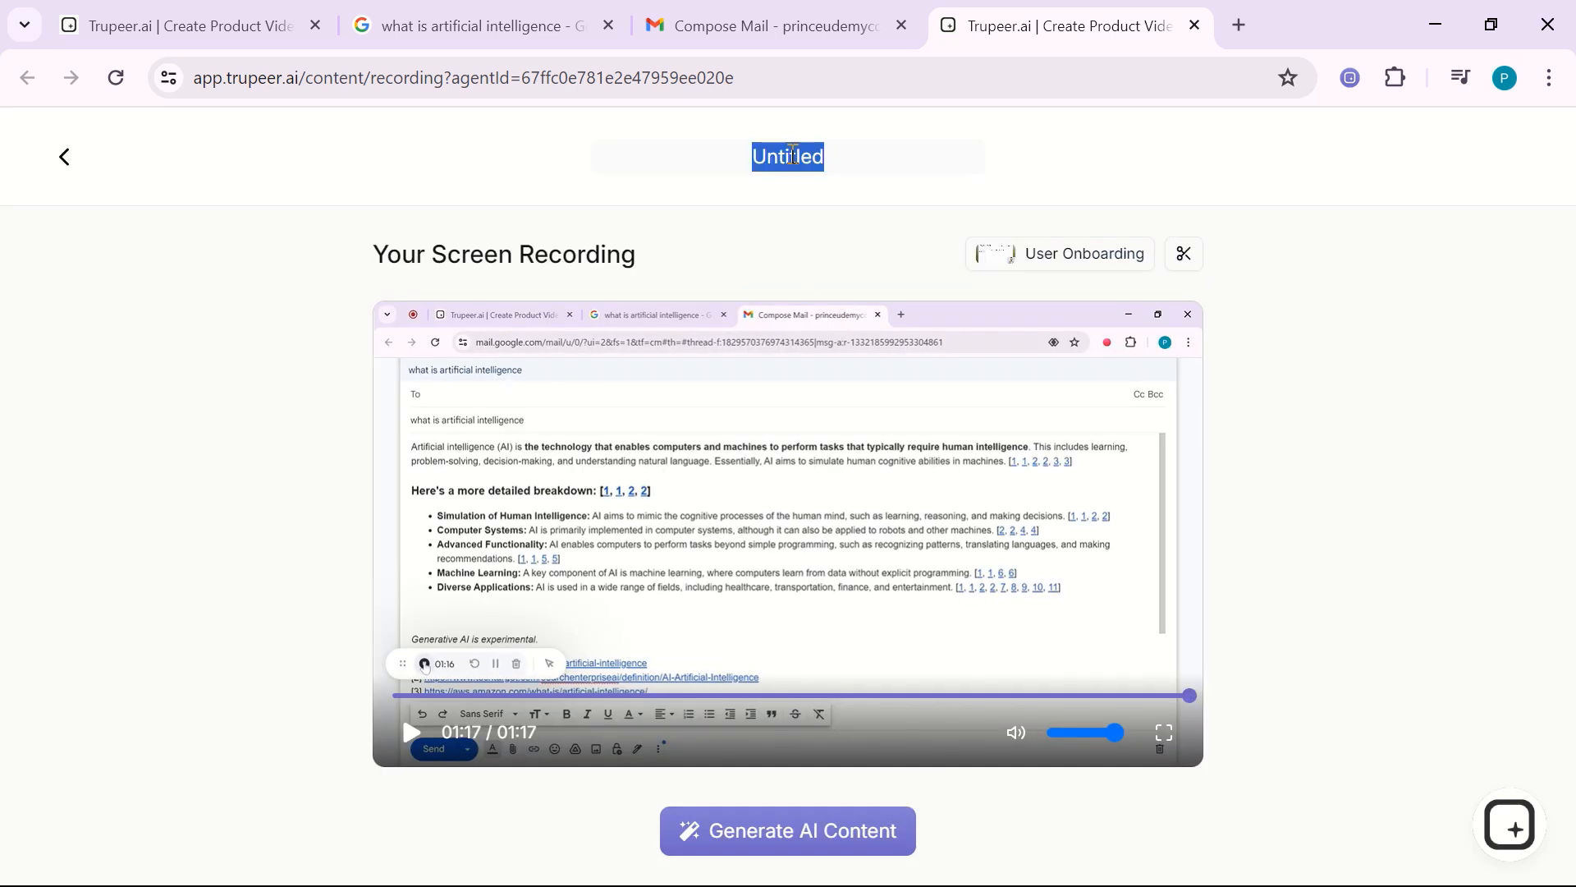
type("Goo")
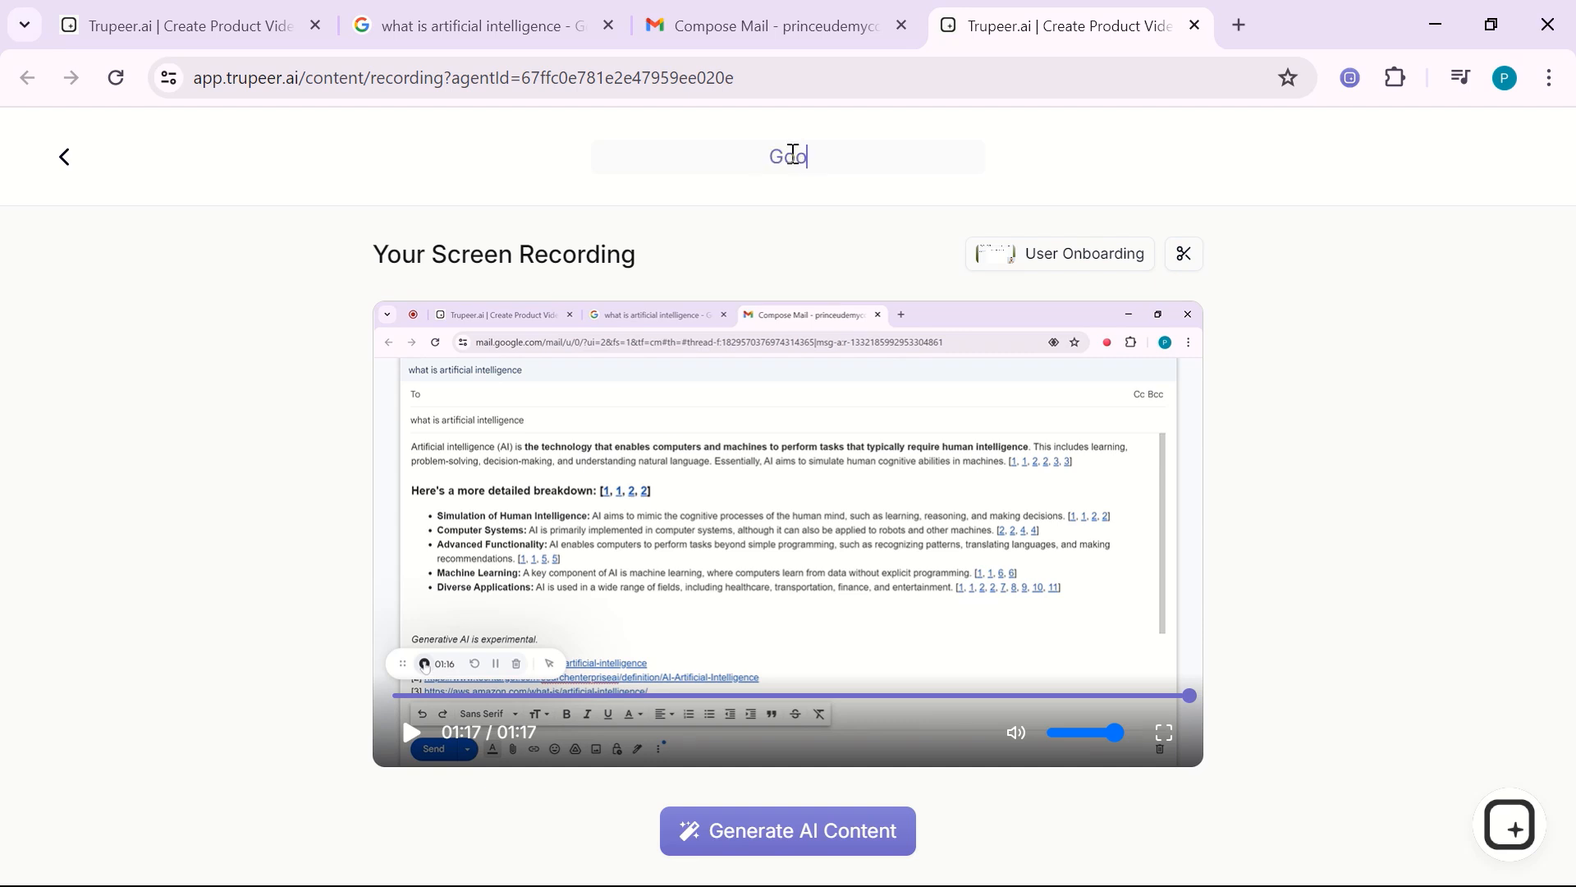
type("gle AI Overview Demo")
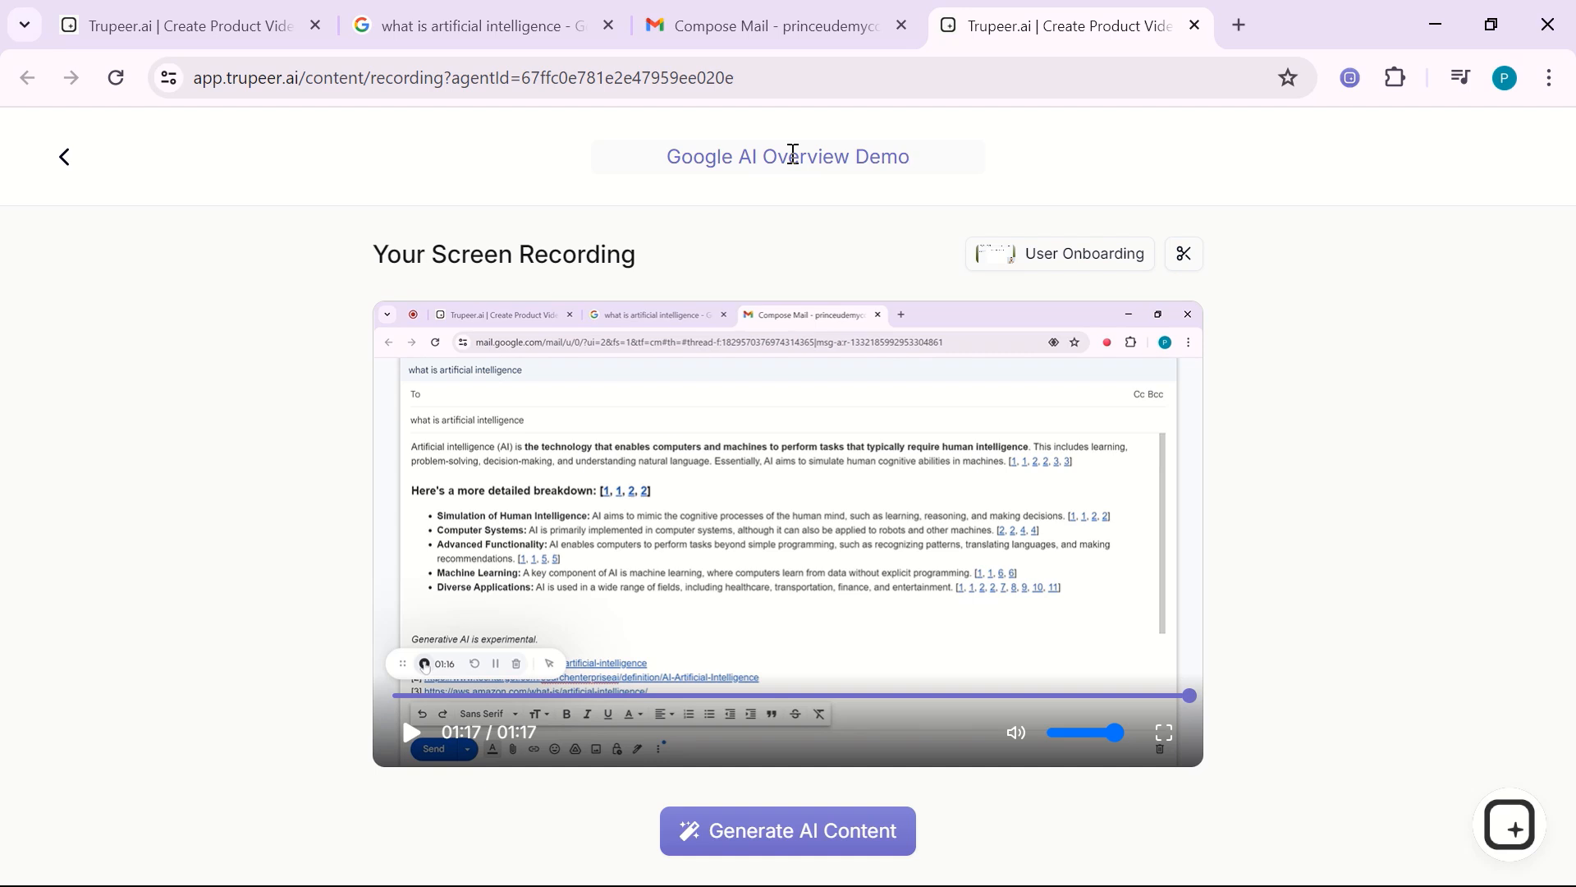
left_click(1059, 199)
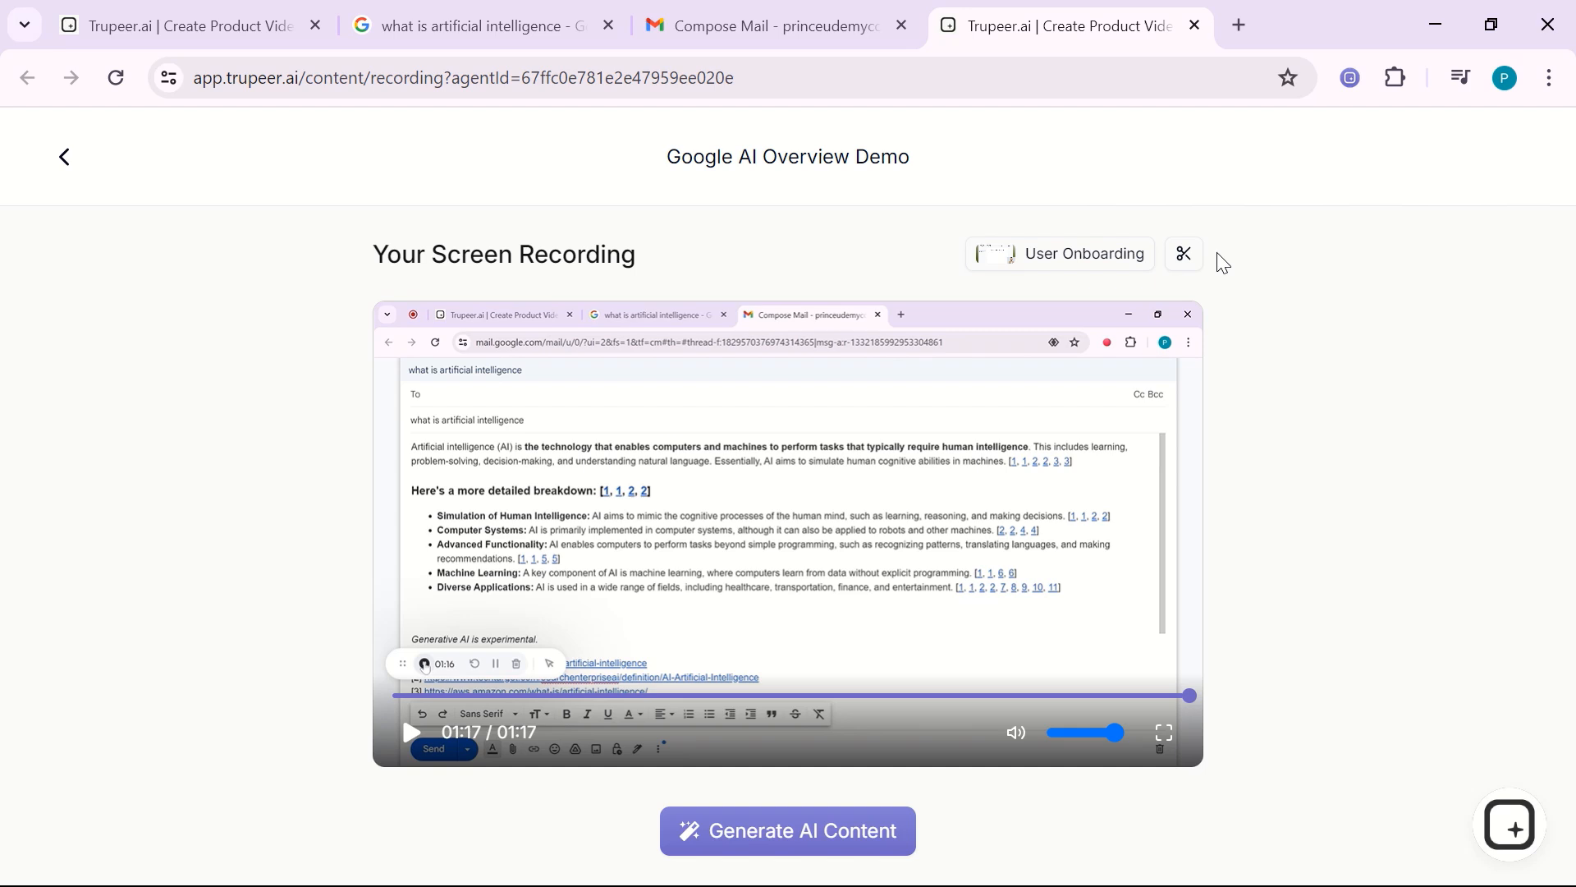
left_click(792, 849)
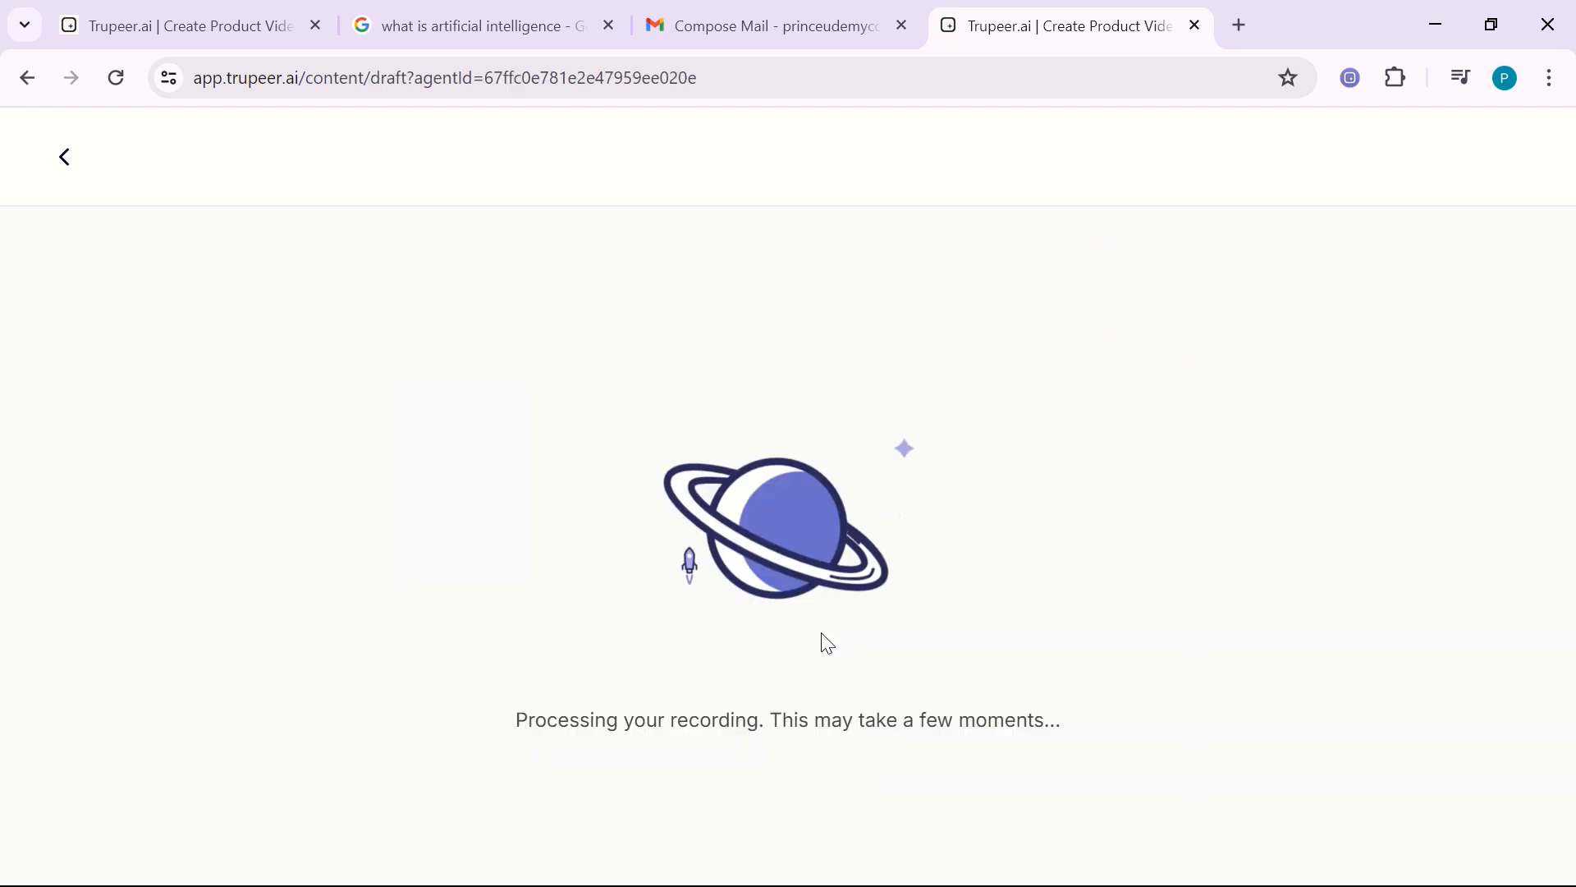